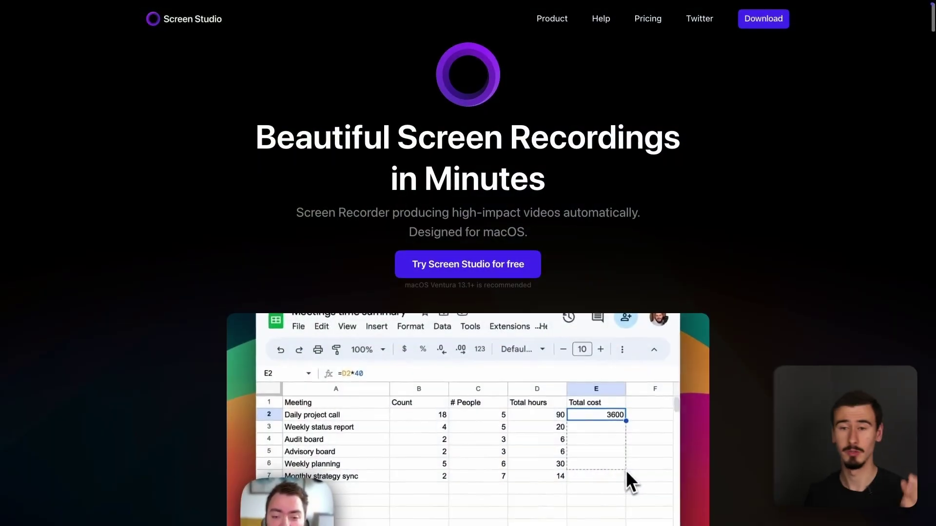
# Scroll down the Screen Studio website to bring up its recording setup
pyautogui.scroll(-3, 468, 292)
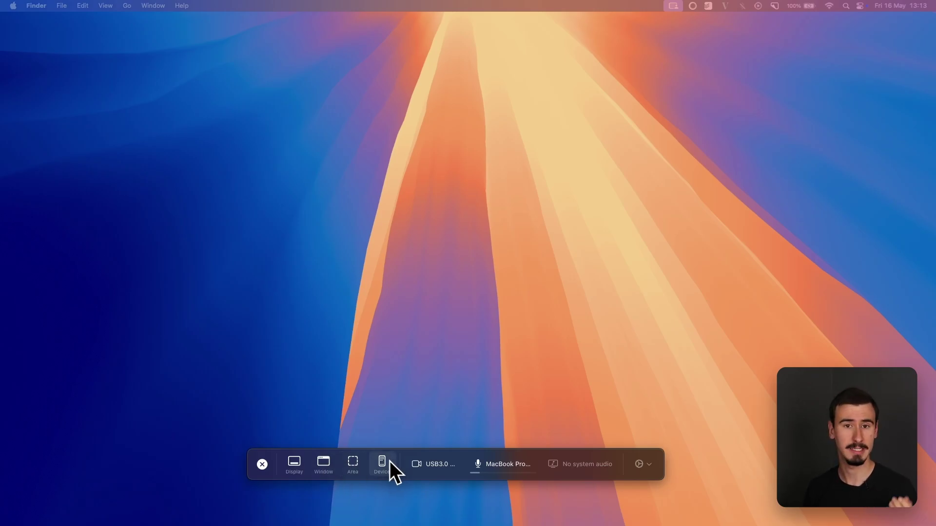
# Turn the camera off and back to USB3.0 Capture, then choose whole-display capture
pyautogui.click(436, 465)
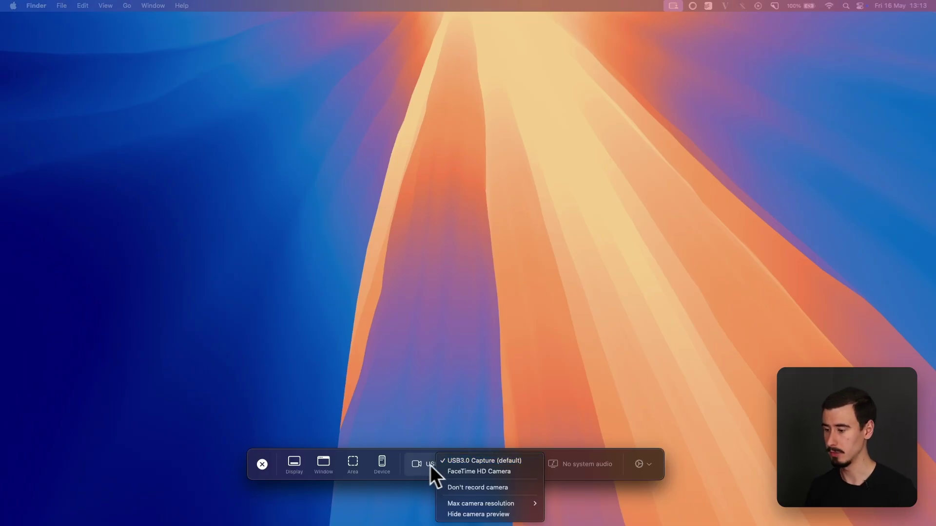
pyautogui.click(467, 487)
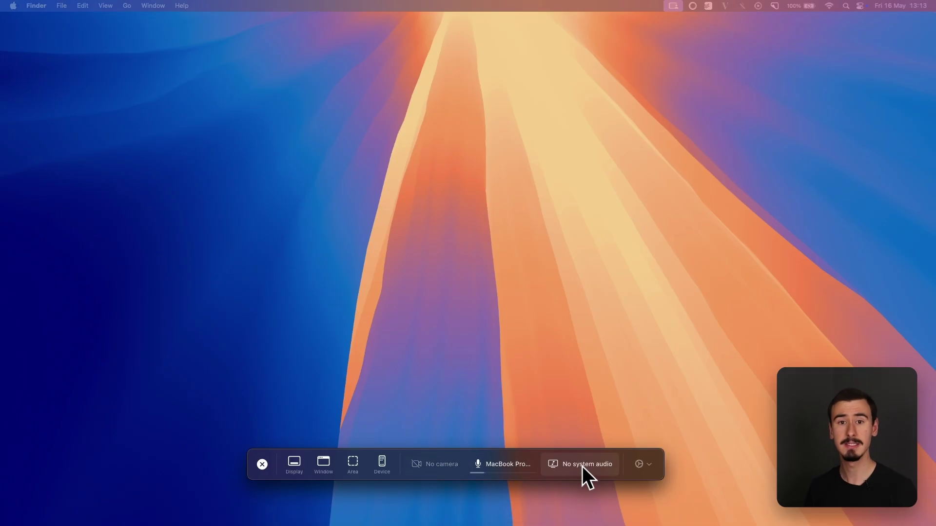
pyautogui.click(441, 463)
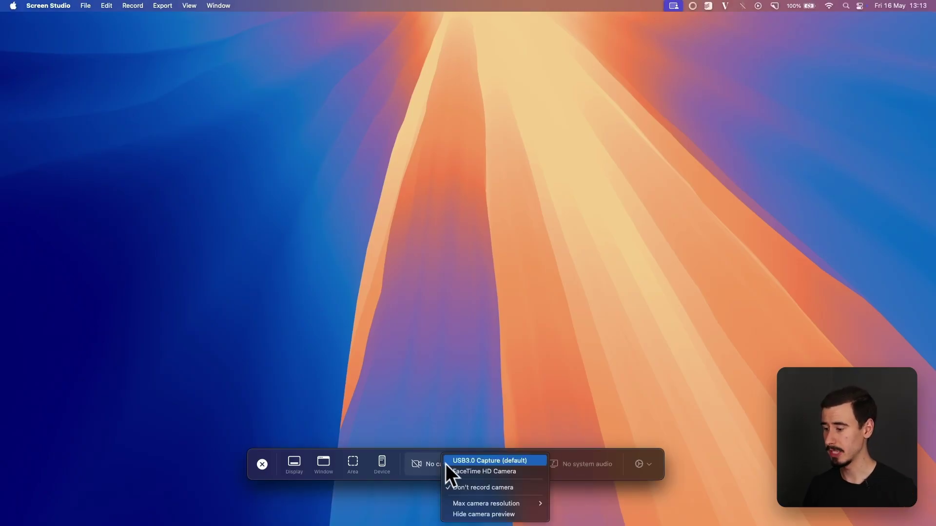
pyautogui.click(454, 461)
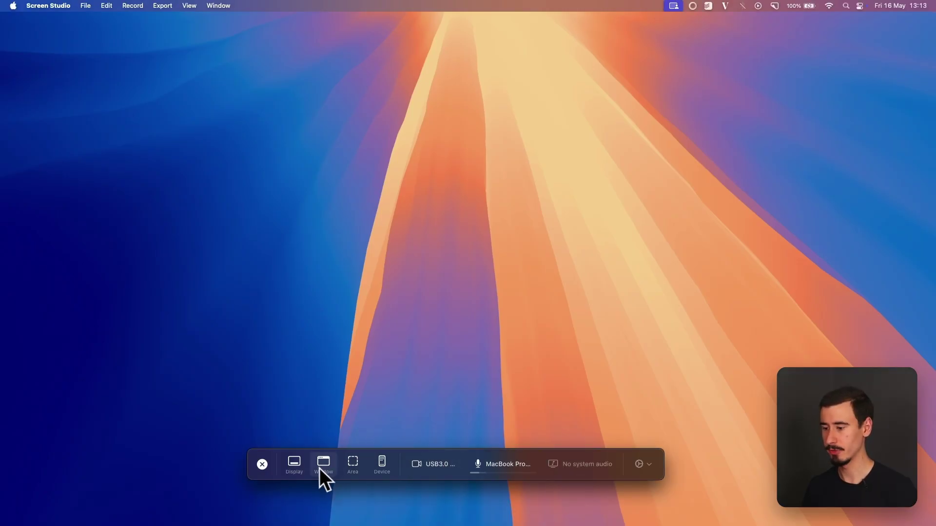
pyautogui.click(294, 464)
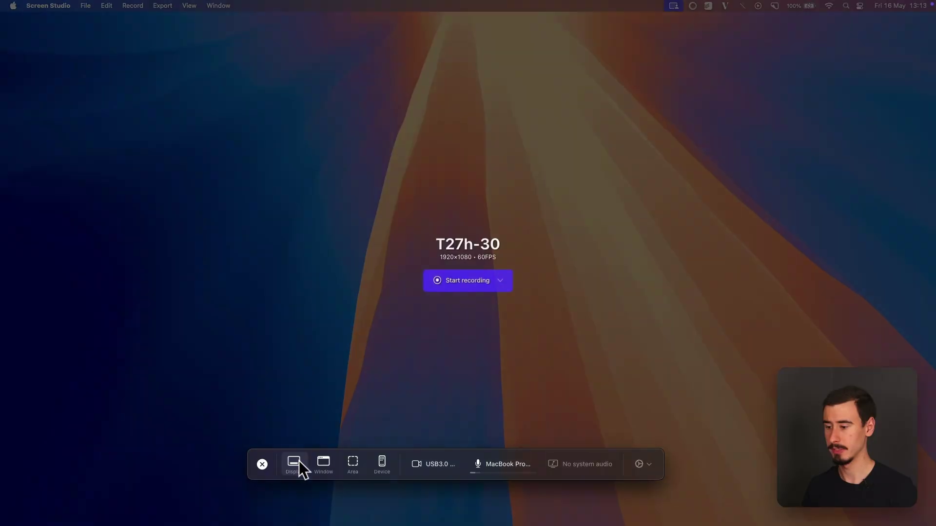
# Start recording, drag a selection box on the desktop, and open then close Finder's Help menu
pyautogui.click(448, 281)
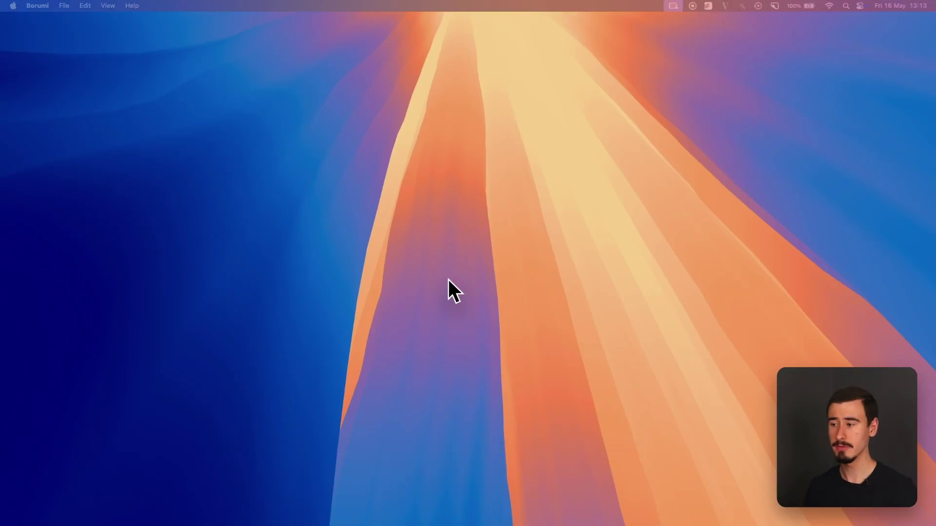
pyautogui.click(223, 113)
pyautogui.moveTo(98, 83); pyautogui.dragTo(437, 298)
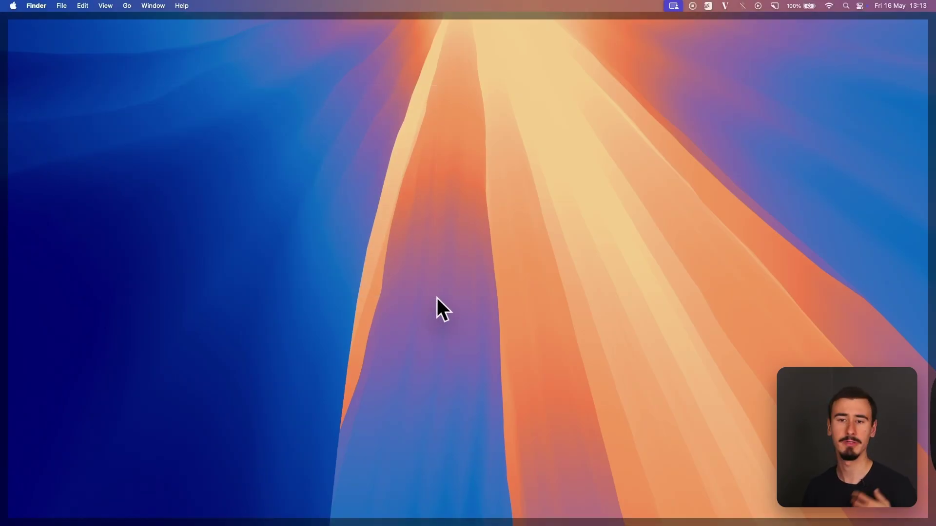
pyautogui.click(186, 8)
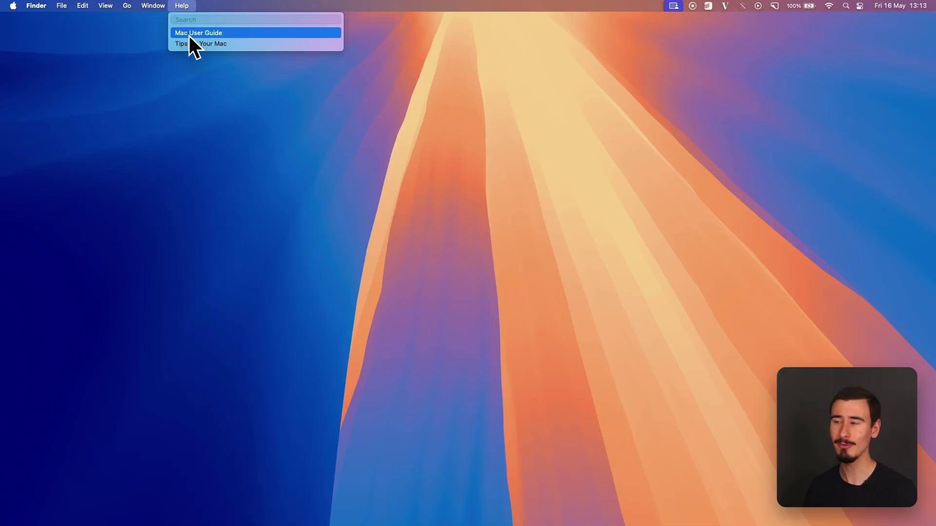
pyautogui.click(671, 46)
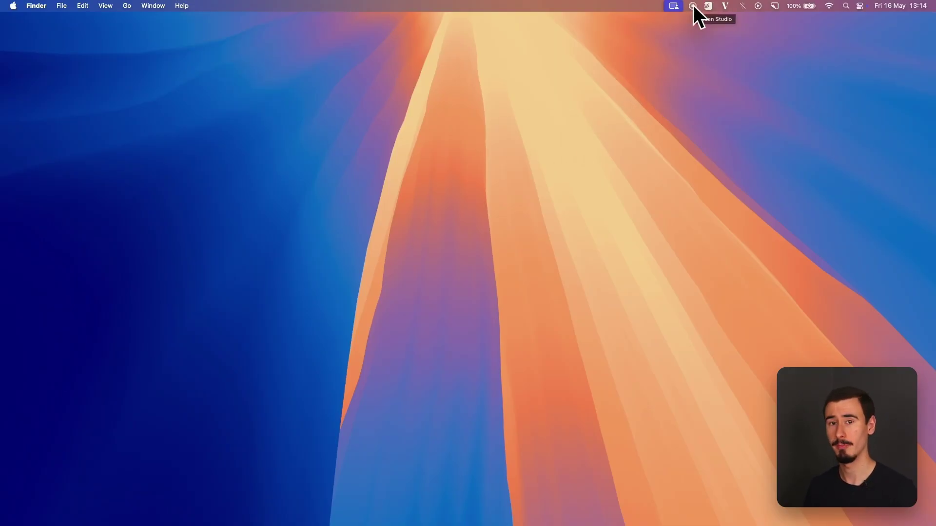
# Stop the recording and trim the clip's beginning, near 0:02.8
pyautogui.click(693, 5)
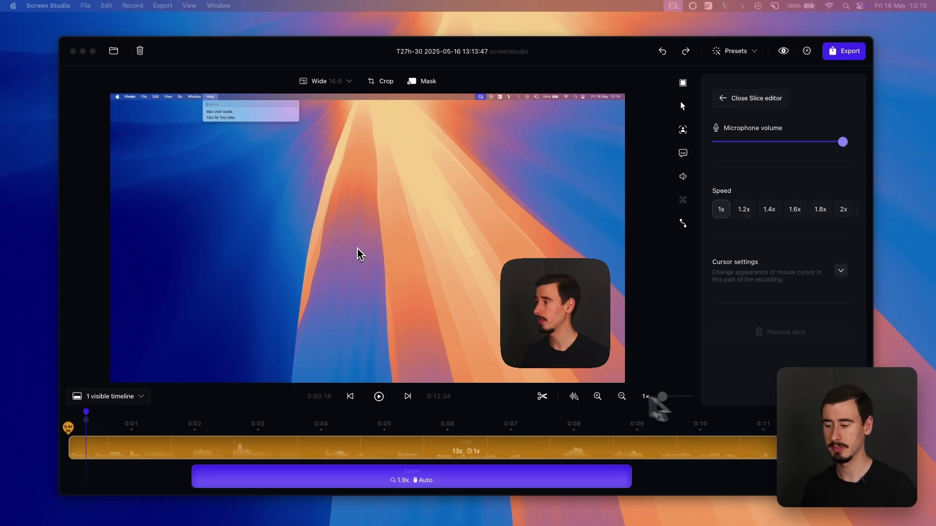
pyautogui.click(242, 446)
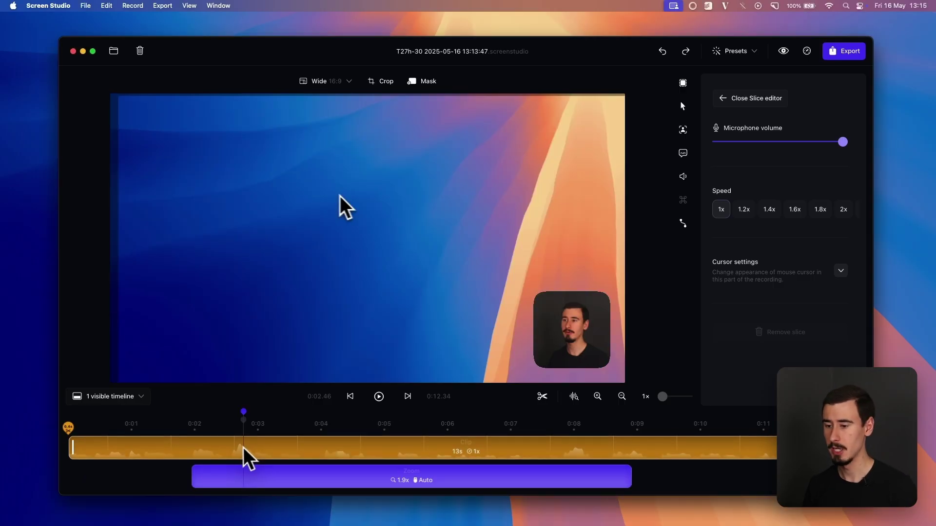
pyautogui.moveTo(73, 447); pyautogui.dragTo(95, 454)
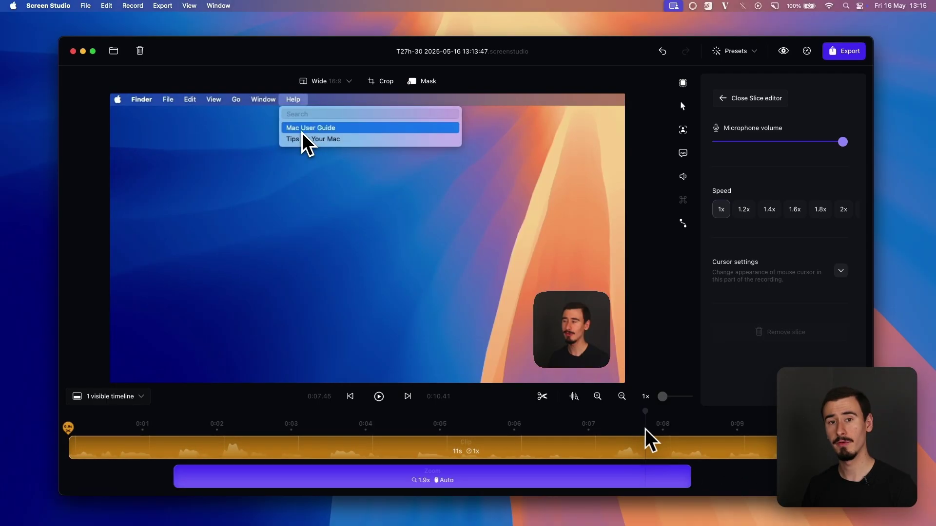
# Split the clip at about 0:03.3 and shorten the first part to 3 seconds
pyautogui.click(540, 398)
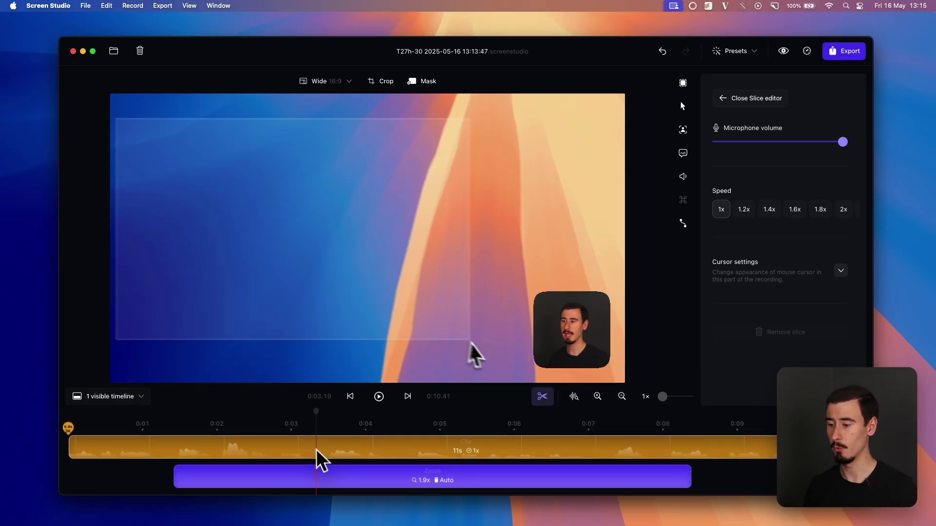
pyautogui.click(317, 451)
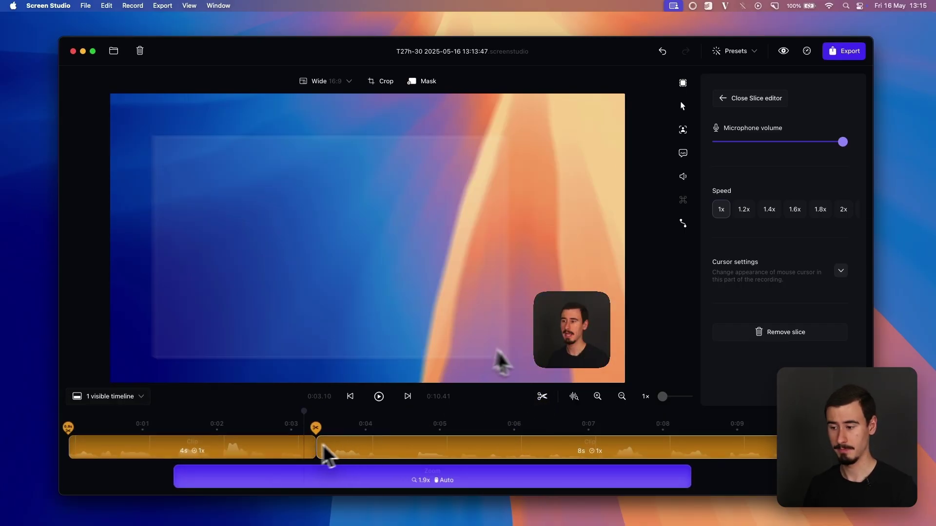
pyautogui.moveTo(307, 457); pyautogui.dragTo(282, 451)
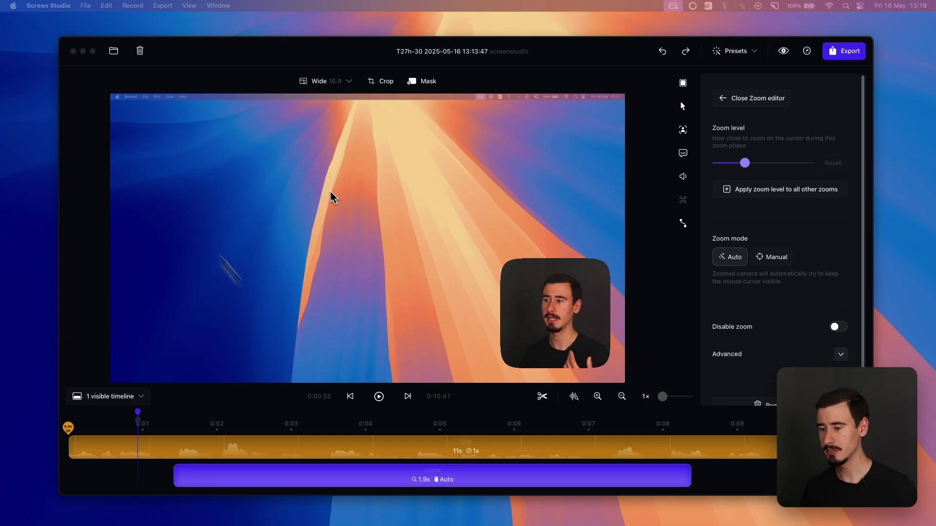
# Narrow and shift the 1.9x zoom, then replace it with a new auto zoom around 0:03–0:05
pyautogui.click(153, 420)
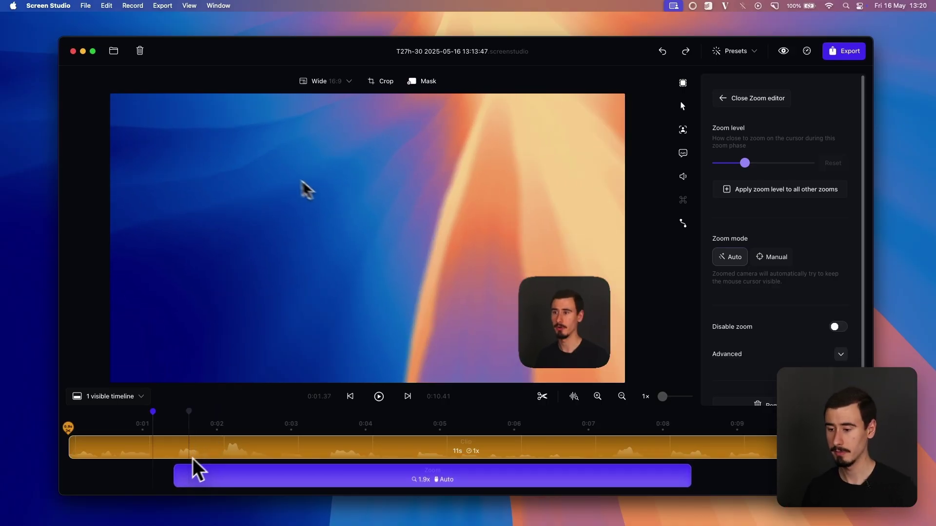
pyautogui.moveTo(176, 475); pyautogui.dragTo(255, 477)
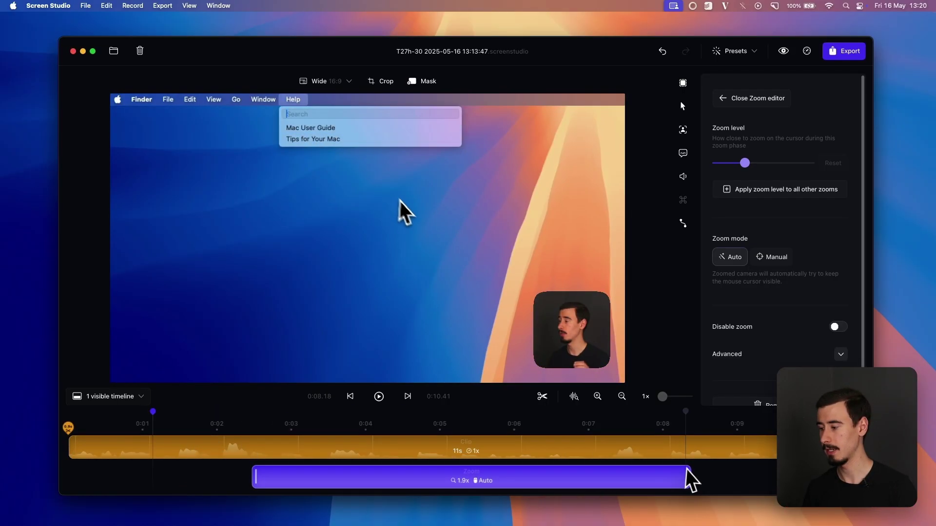
pyautogui.moveTo(688, 476); pyautogui.dragTo(526, 478)
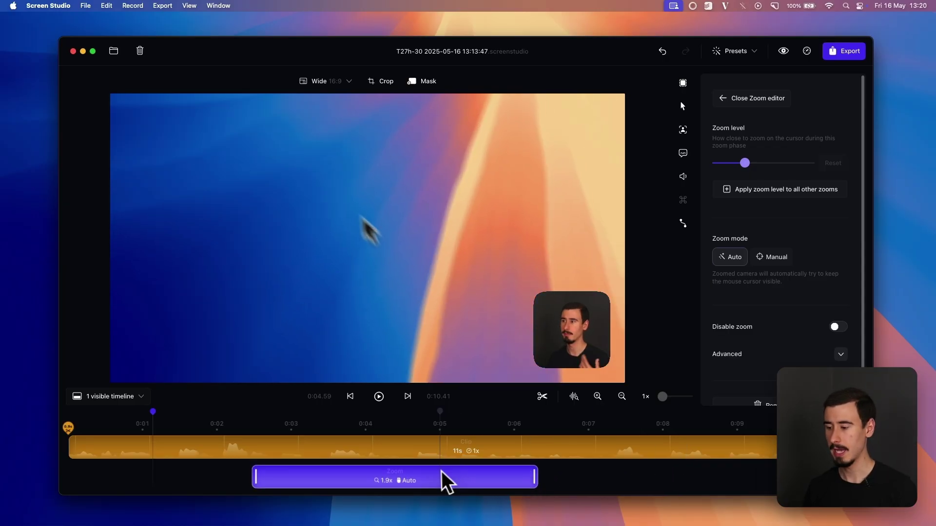
pyautogui.moveTo(338, 476); pyautogui.dragTo(288, 485)
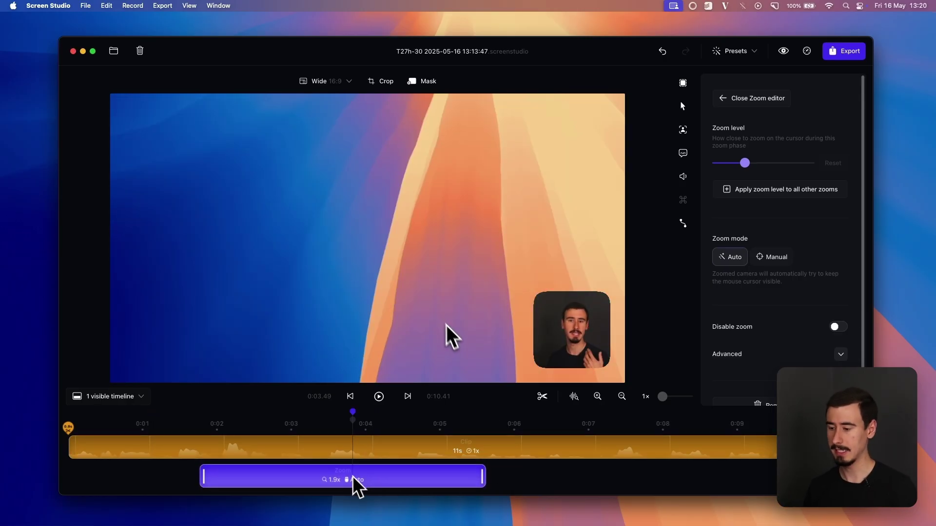
pyautogui.press('BackSpace')
pyautogui.click(293, 475)
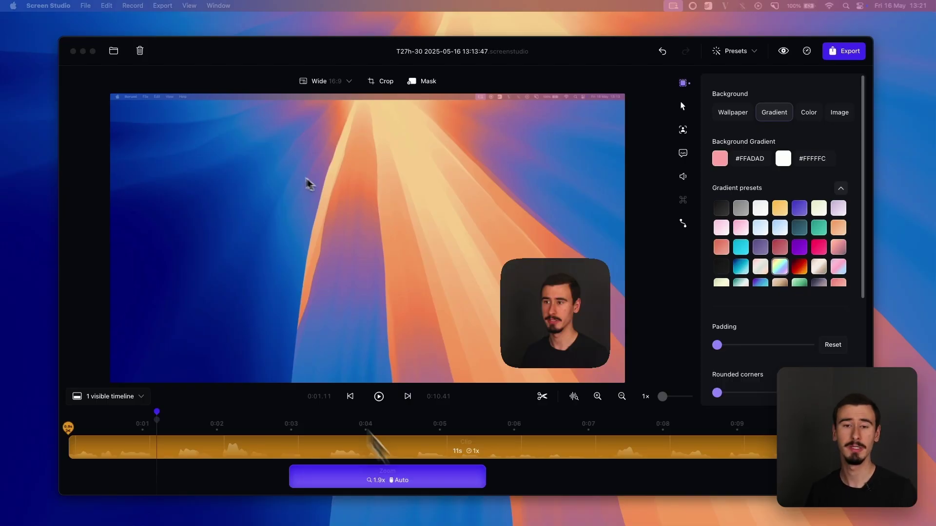
# Scrub the recording's start and add padding around the recording
pyautogui.moveTo(156, 437)
pyautogui.mouseDown()
pyautogui.moveTo(125, 439)
pyautogui.moveTo(166, 427)
pyautogui.mouseUp()
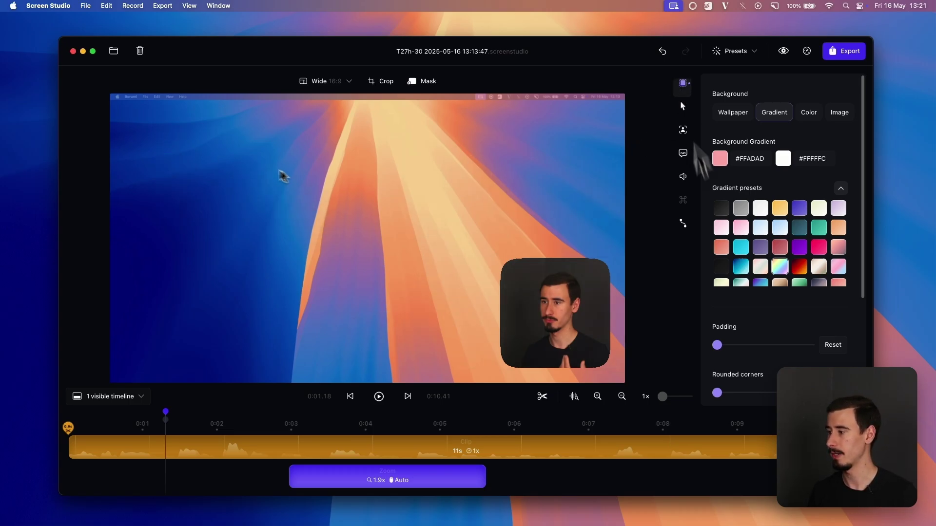
pyautogui.moveTo(718, 352)
pyautogui.moveTo(716, 346); pyautogui.dragTo(733, 346)
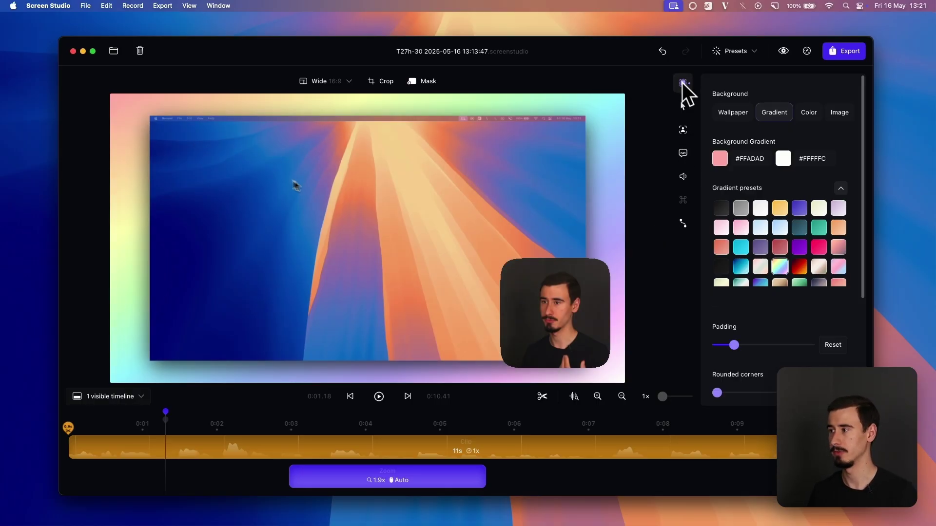
# Try several gradient background presets, settling on the lavender gradient
pyautogui.click(782, 210)
pyautogui.click(801, 212)
pyautogui.click(822, 211)
pyautogui.click(838, 209)
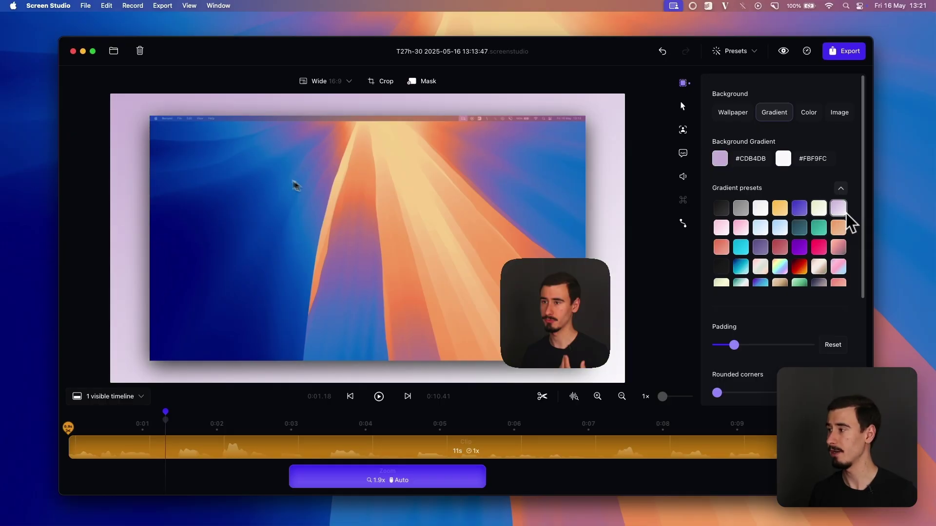
# Switch the background to Wallpaper and pick random wallpapers until a pink-purple Energy one appears
pyautogui.click(807, 113)
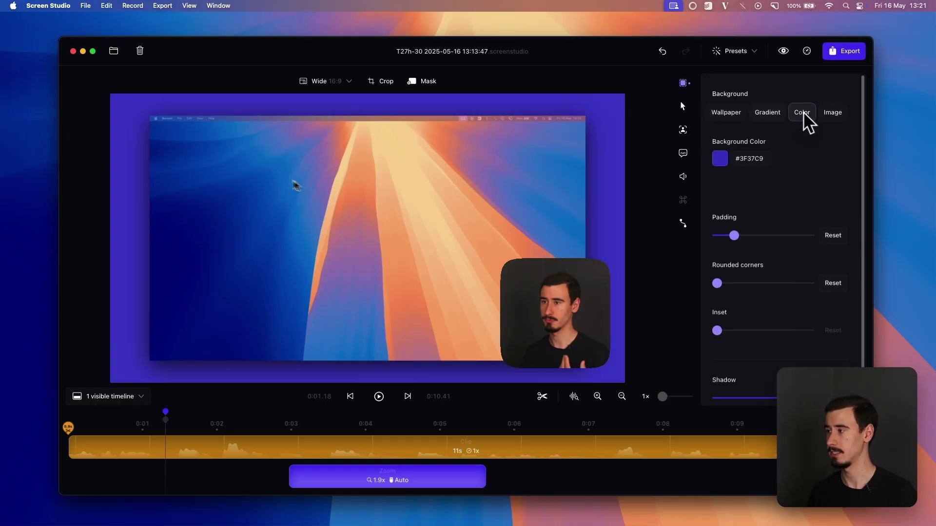
pyautogui.click(726, 115)
pyautogui.click(782, 190)
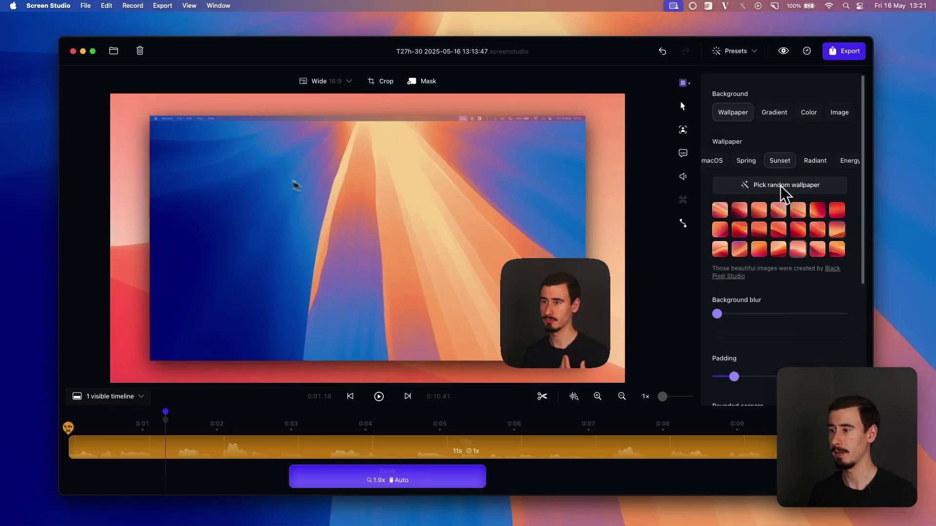
pyautogui.click(782, 188)
pyautogui.click(781, 187)
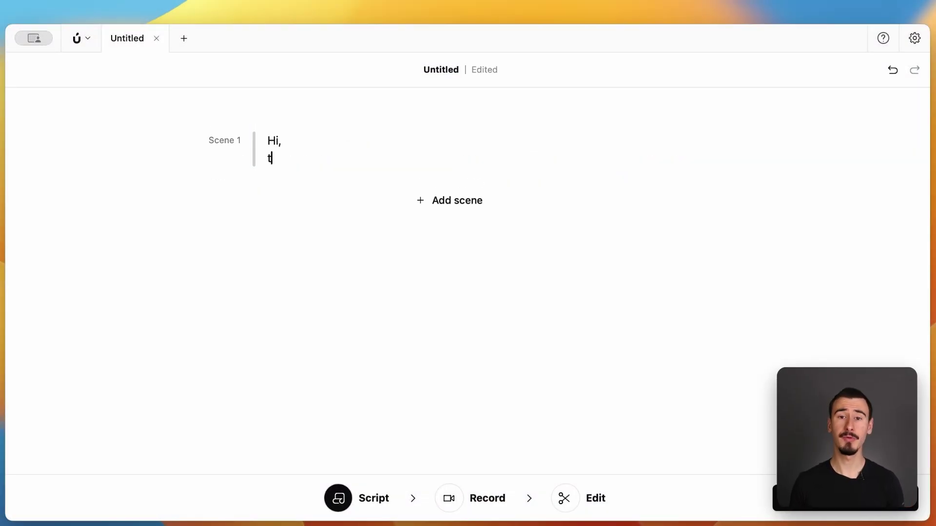
# Type 'today we are going' into Scene 1 and rename scenes Introduction, Main topic and Conclusion
pyautogui.write('y we are going to talk about something amazing!')
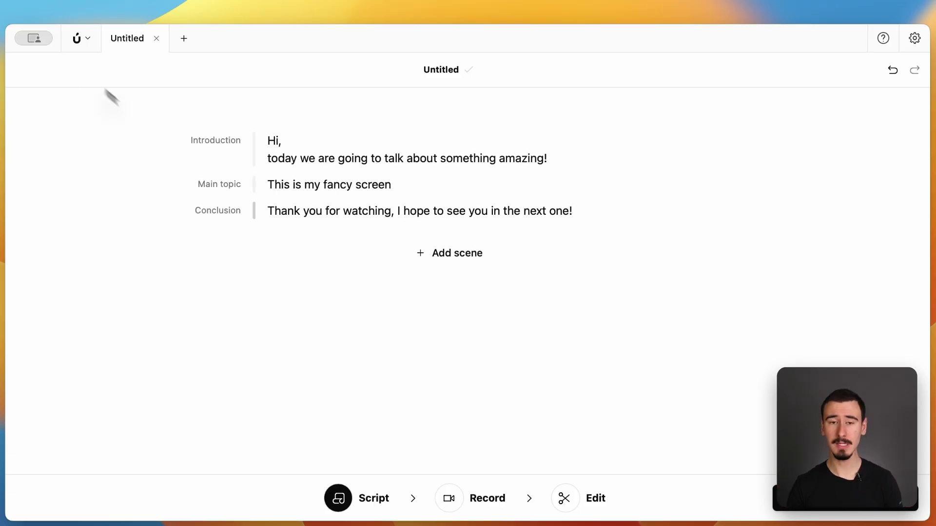
pyautogui.doubleClick(201, 142)
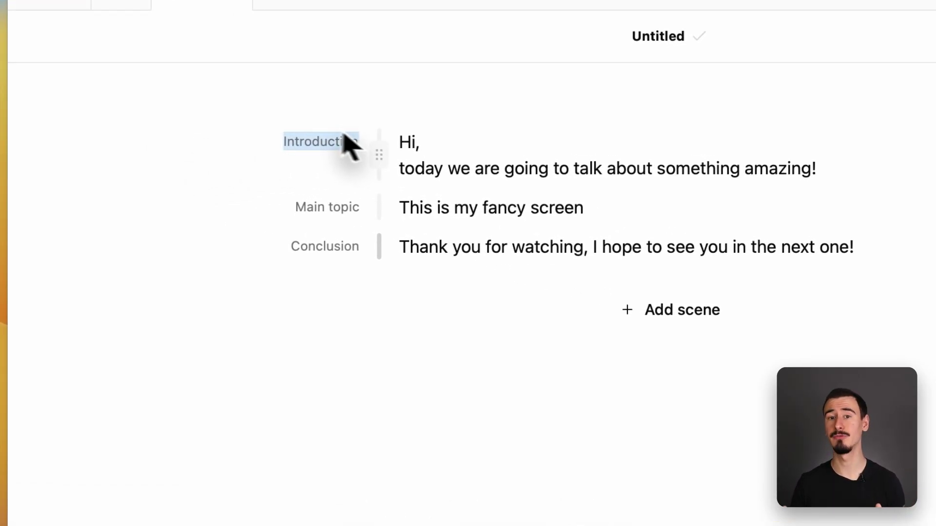
pyautogui.doubleClick(355, 207)
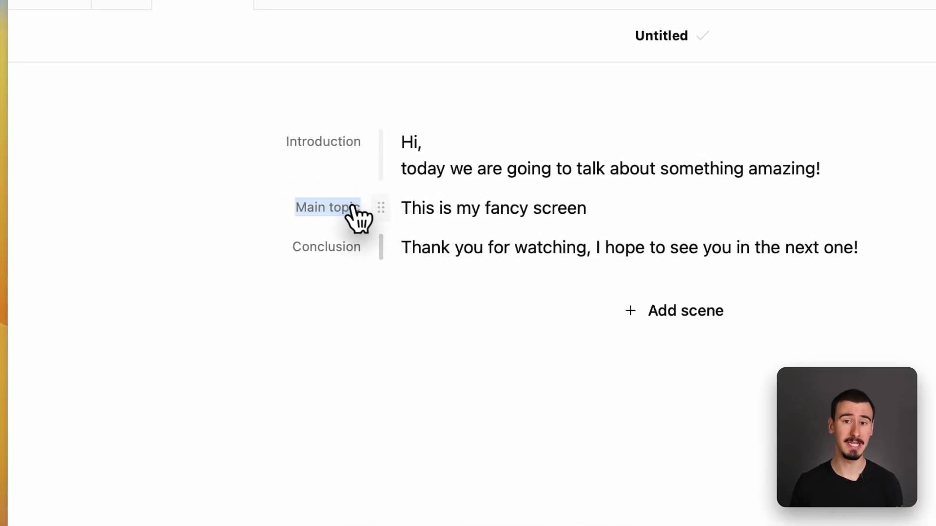
pyautogui.doubleClick(354, 247)
pyautogui.click(492, 168)
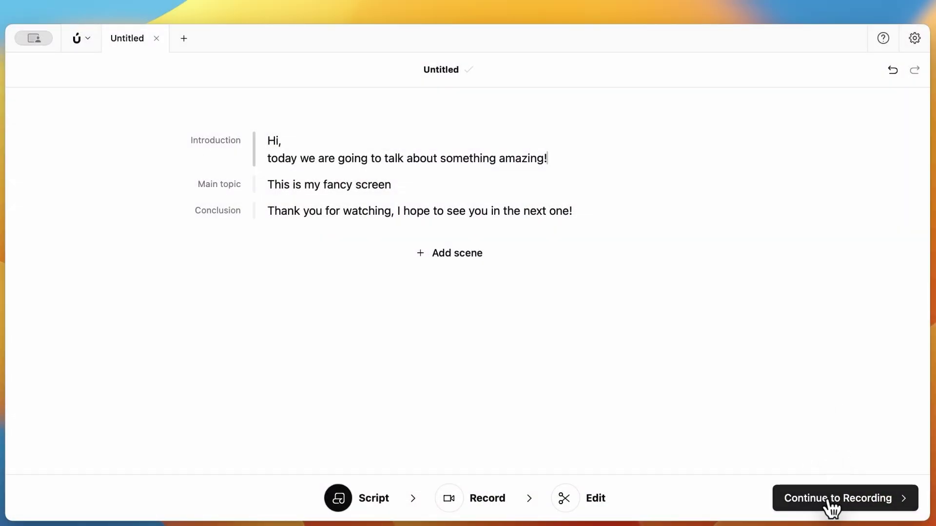
# Record takes for the Introduction, Main topic and Conclusion scenes, then continue to editing
pyautogui.click(829, 507)
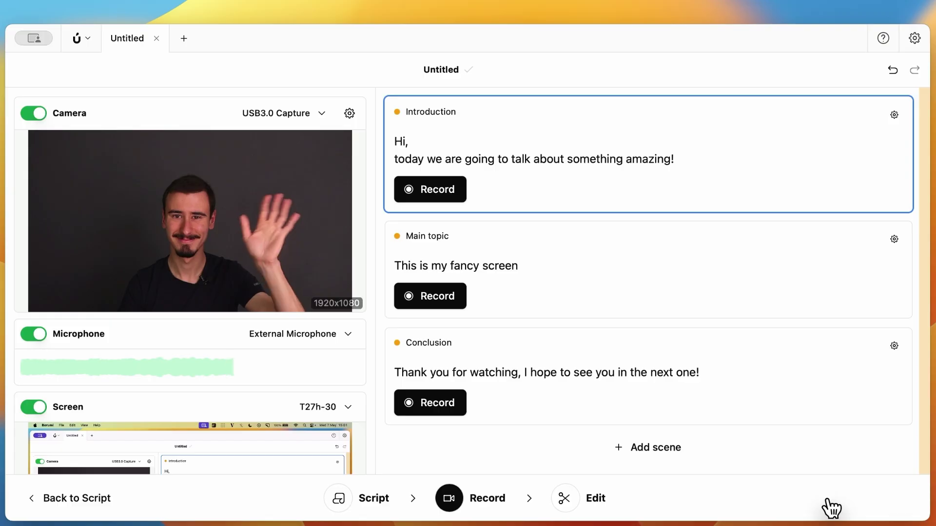
pyautogui.click(691, 273)
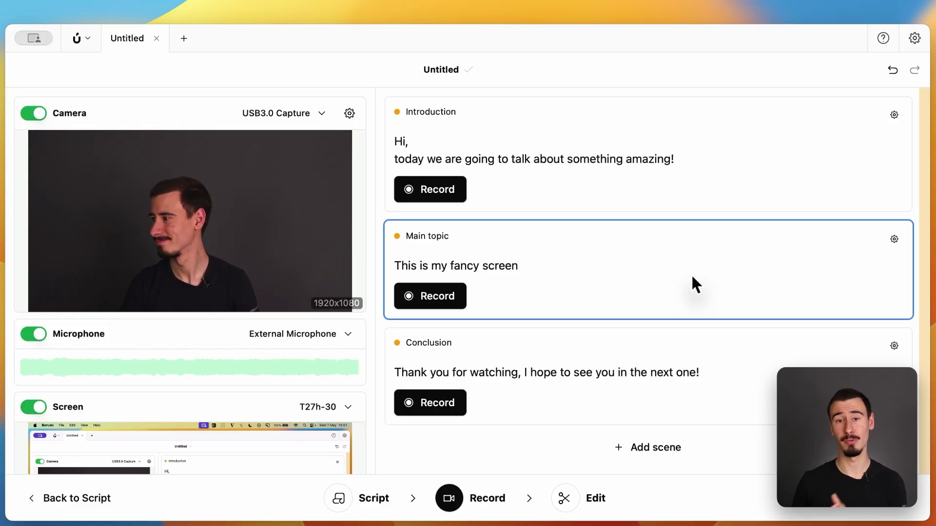
pyautogui.click(734, 366)
pyautogui.click(432, 190)
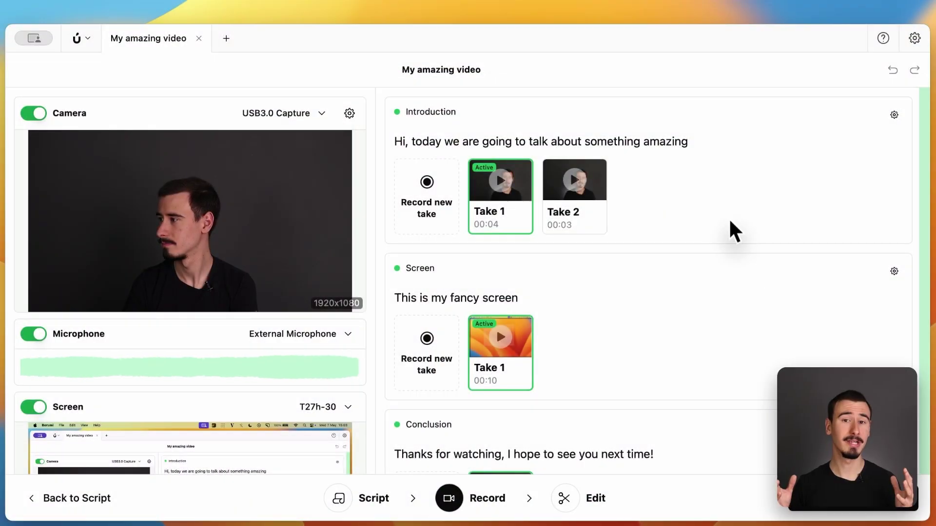
pyautogui.scroll(-3, 729, 226)
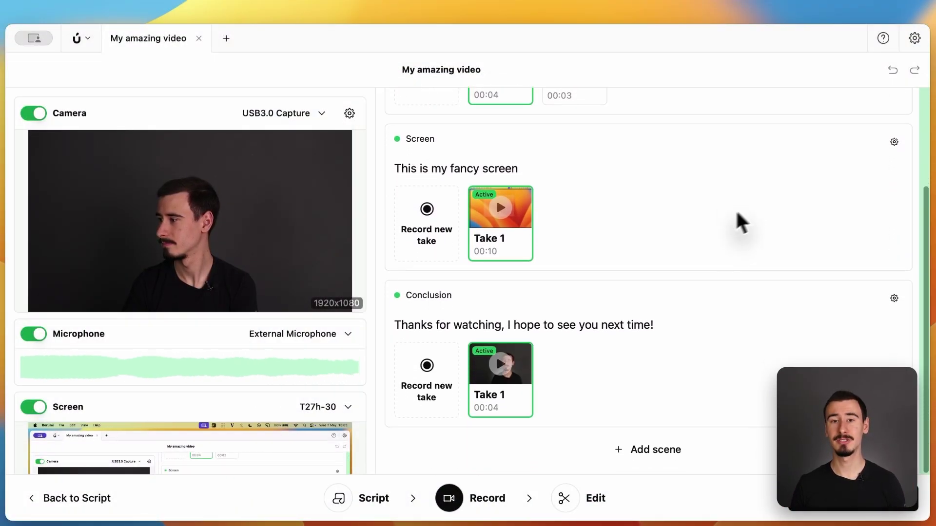
pyautogui.click(858, 497)
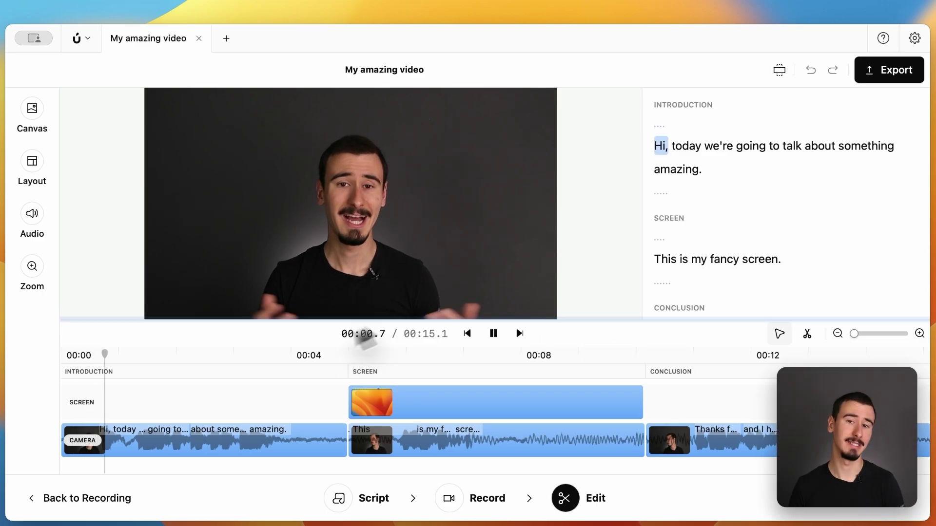
# In the Screen section, reshape the camera overlay into a tall portrait box and raise it
pyautogui.click(381, 370)
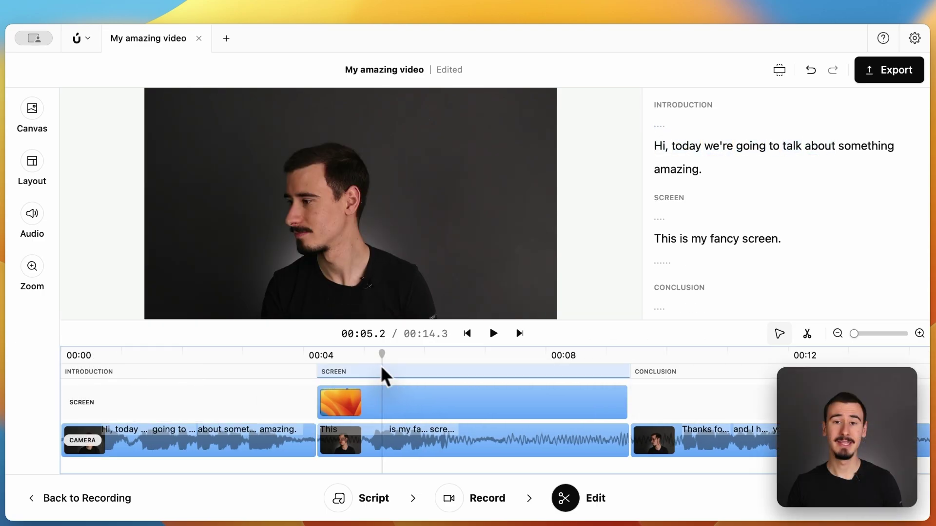
pyautogui.click(537, 288)
pyautogui.moveTo(490, 253); pyautogui.dragTo(445, 136)
pyautogui.moveTo(484, 199); pyautogui.dragTo(484, 177)
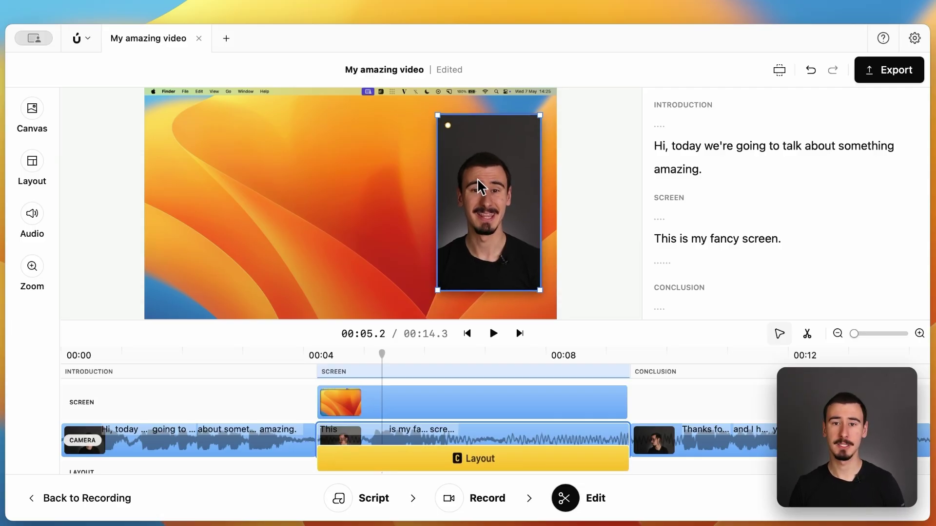
# Shrink the screen recording toward the top left and apply the purple gradient canvas background
pyautogui.click(198, 171)
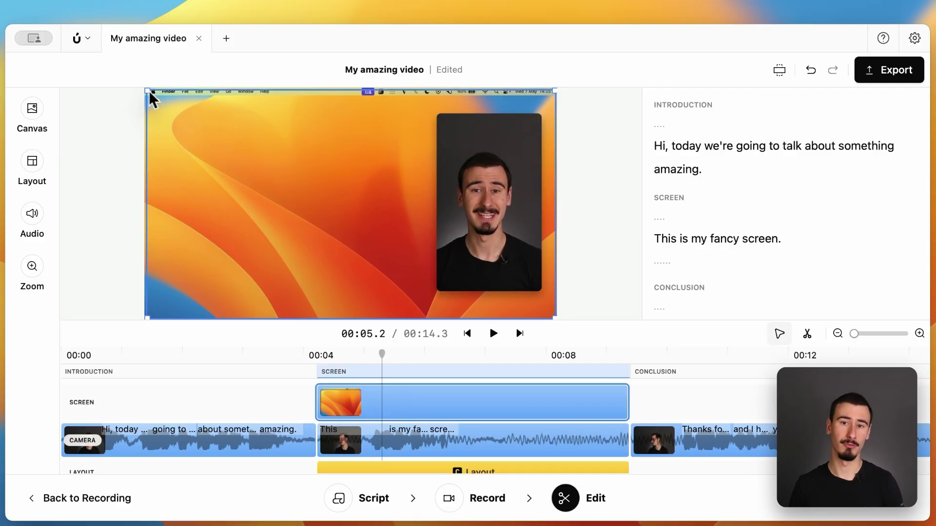
pyautogui.moveTo(151, 98); pyautogui.dragTo(193, 135)
pyautogui.moveTo(257, 205); pyautogui.dragTo(237, 195)
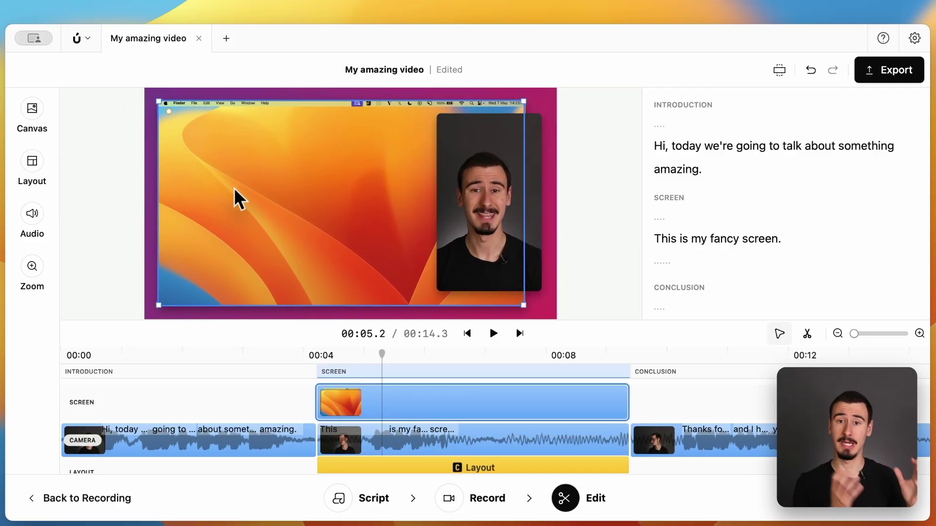
pyautogui.click(53, 125)
pyautogui.click(110, 219)
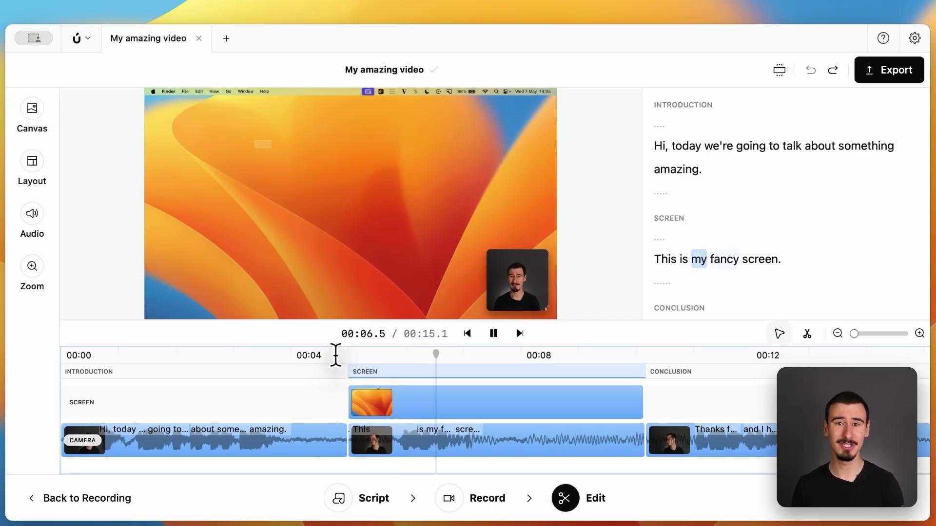
# Pause playback and enlarge the camera into a tall box on the right
pyautogui.press('space')
pyautogui.click(507, 273)
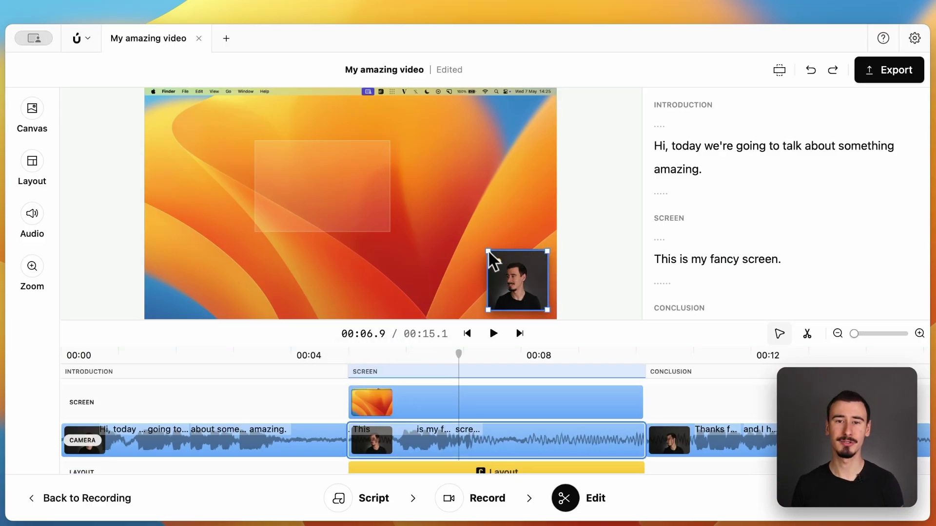
pyautogui.moveTo(488, 252); pyautogui.dragTo(439, 103)
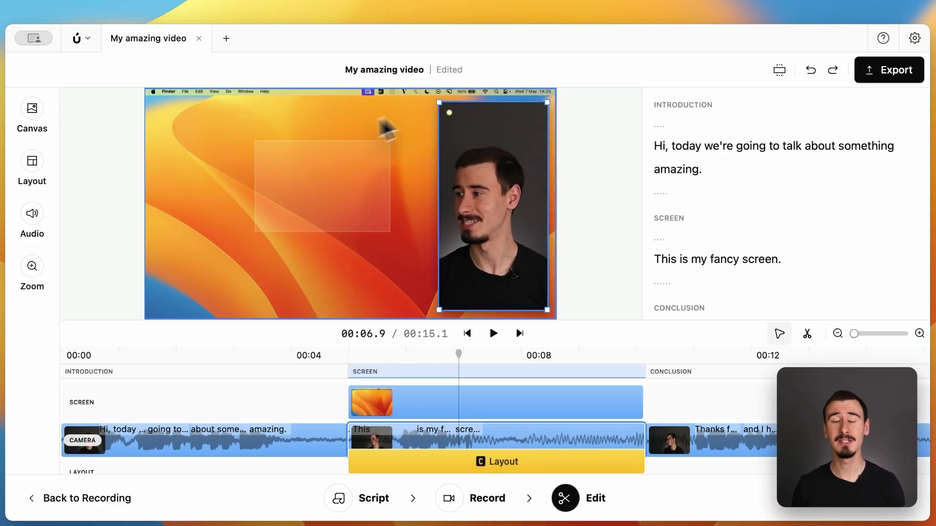
# Delete the pauses after 'amazing.', around the Screen section and the trailing pause after 'time.'
pyautogui.click(689, 193)
pyautogui.moveTo(689, 193); pyautogui.dragTo(693, 293)
pyautogui.press('Delete')
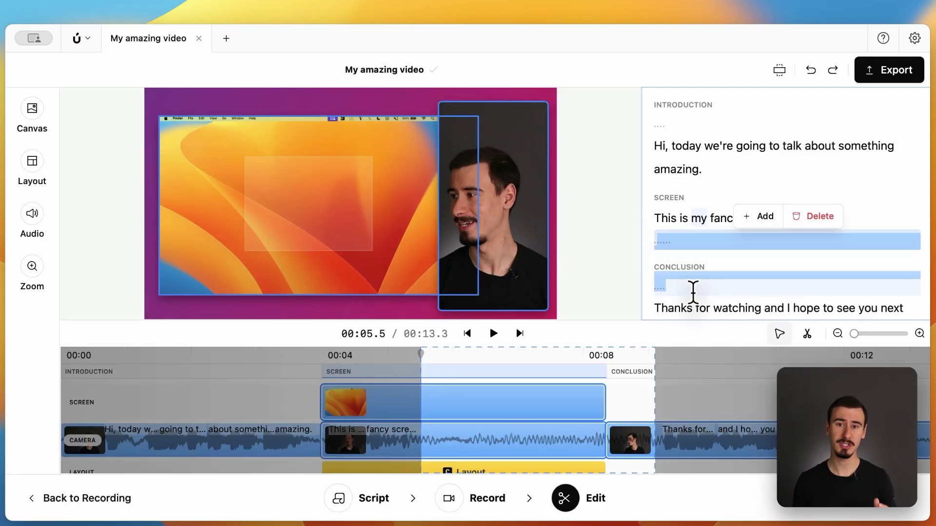
pyautogui.press('Delete')
pyautogui.click(660, 308)
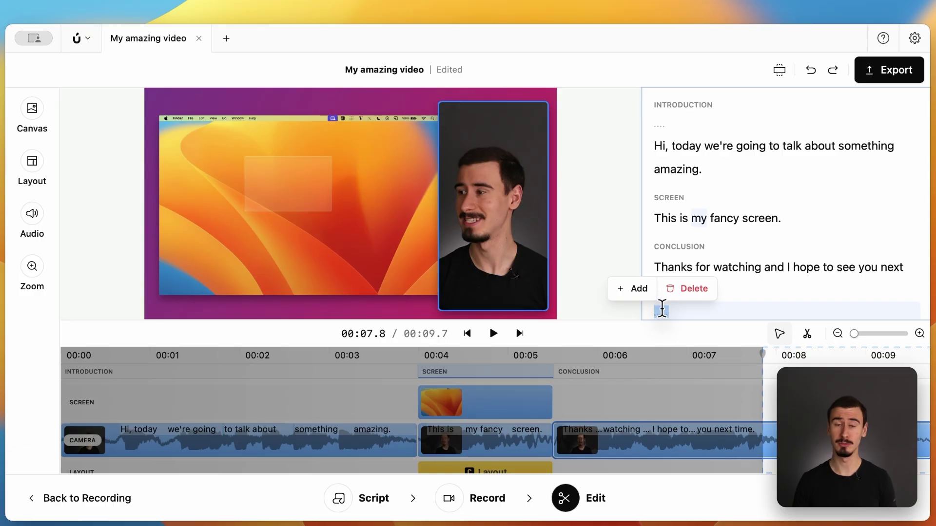
pyautogui.press('Delete')
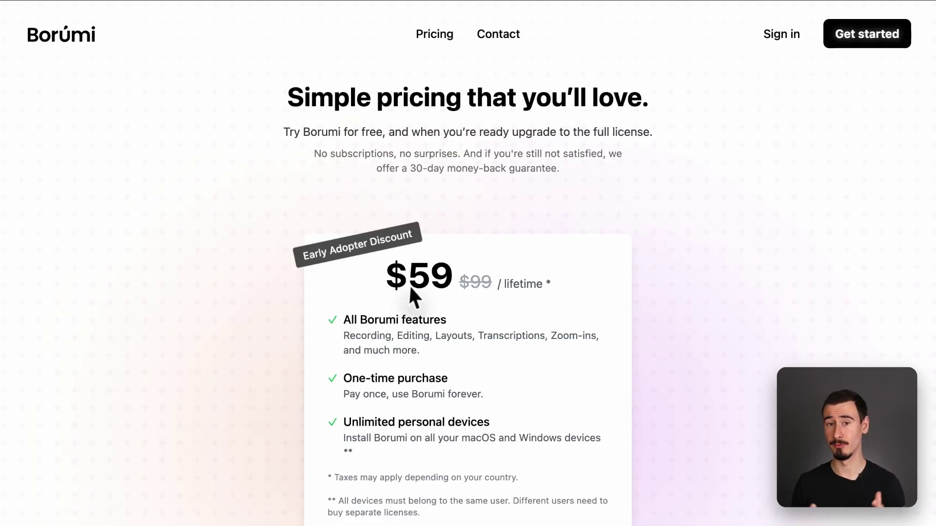
# Highlight the 59 price, the lifetime pricing note and the list of included features
pyautogui.moveTo(409, 288); pyautogui.dragTo(444, 273)
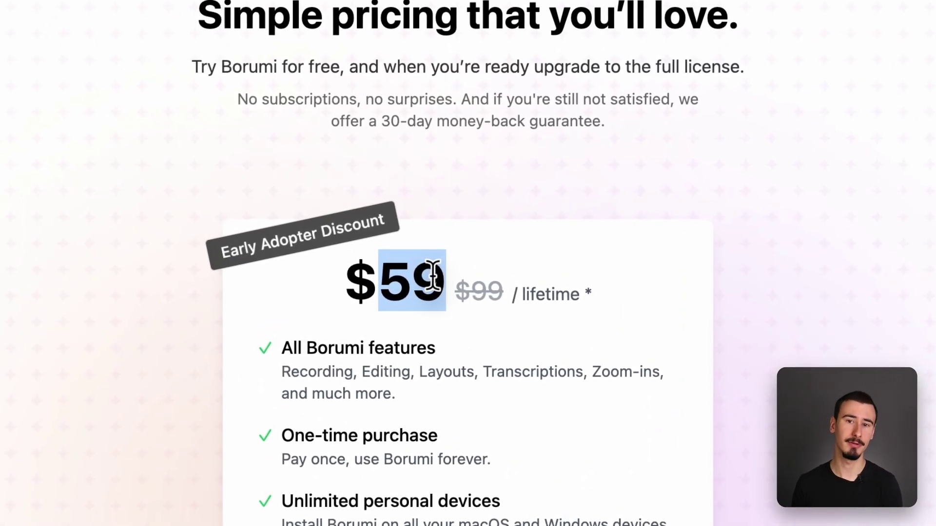
pyautogui.moveTo(522, 294); pyautogui.dragTo(591, 301)
pyautogui.click(381, 441)
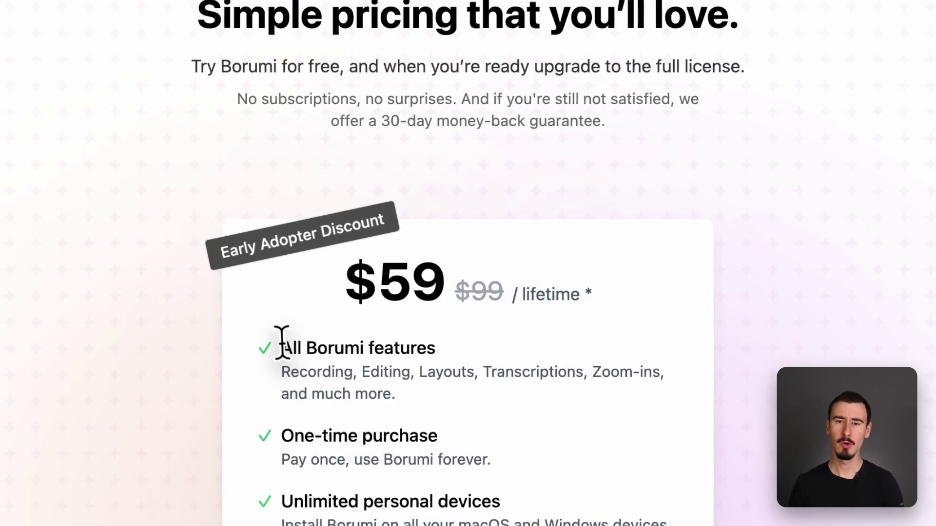
pyautogui.moveTo(280, 341); pyautogui.dragTo(670, 525)
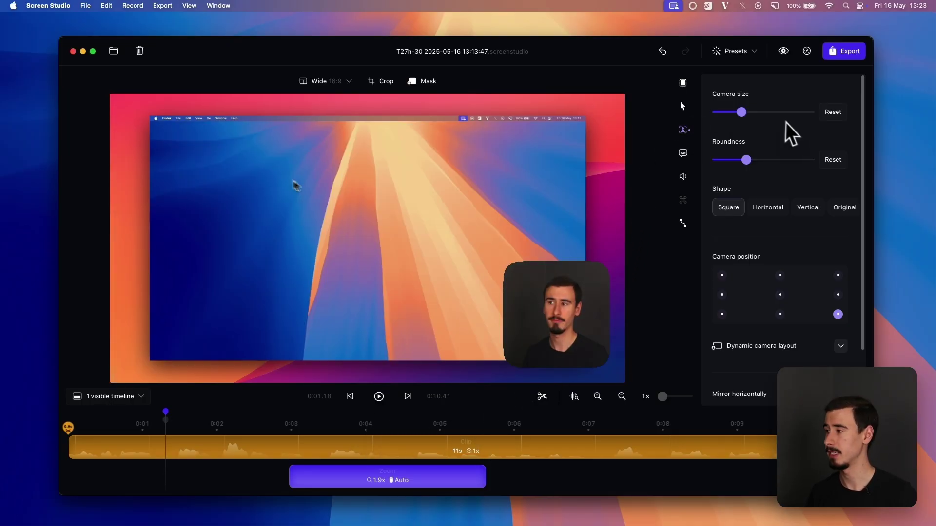
# Leave the camera overlay bottom-right at its original size and expand the Dynamic camera layout options
pyautogui.moveTo(741, 113)
pyautogui.mouseDown()
pyautogui.moveTo(755, 112)
pyautogui.moveTo(733, 112)
pyautogui.moveTo(741, 113)
pyautogui.mouseUp()
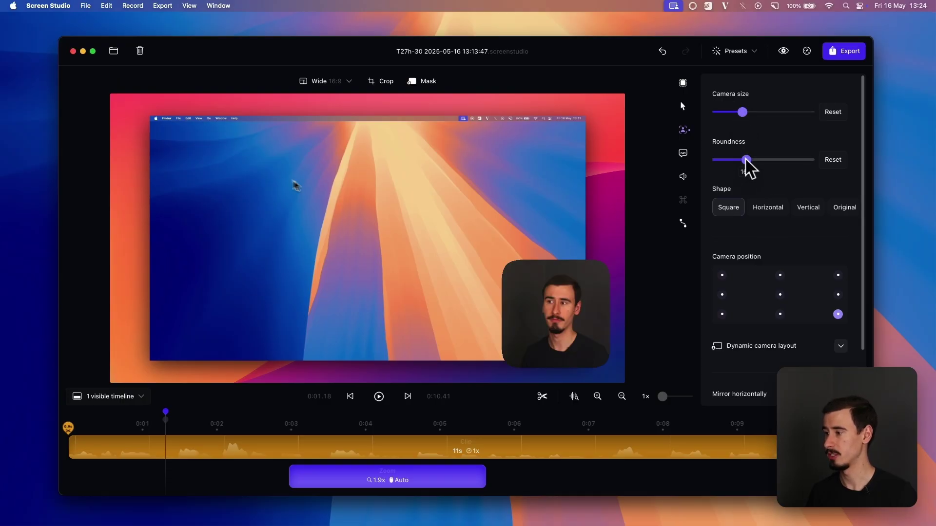
pyautogui.click(838, 276)
pyautogui.click(780, 276)
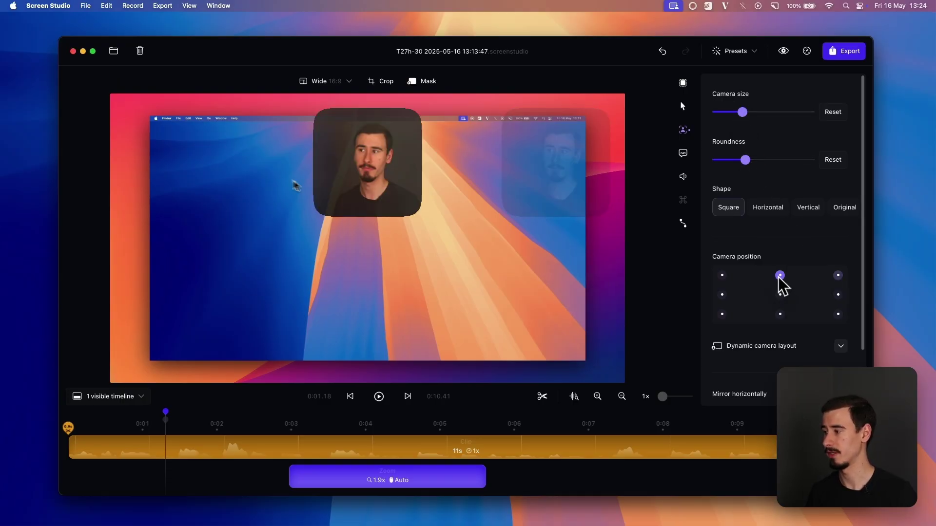
pyautogui.click(722, 276)
pyautogui.click(838, 315)
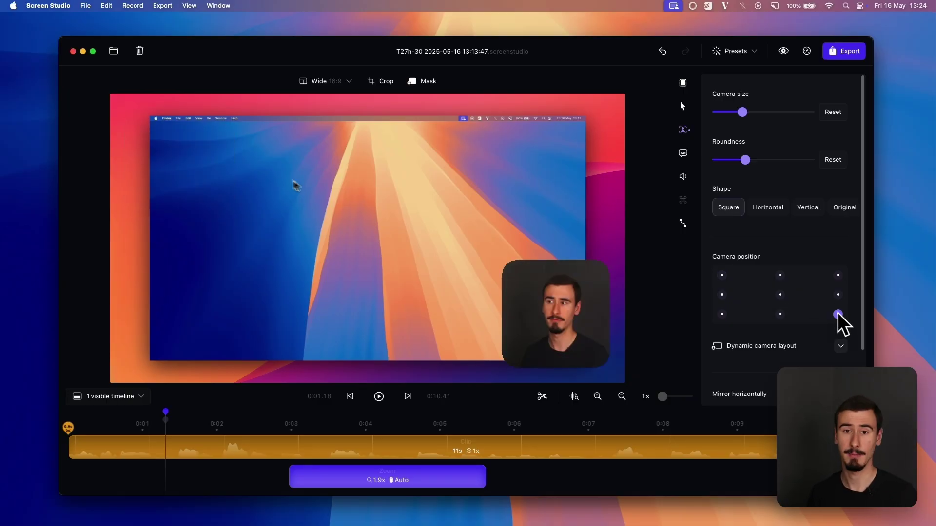
pyautogui.scroll(-2, 785, 322)
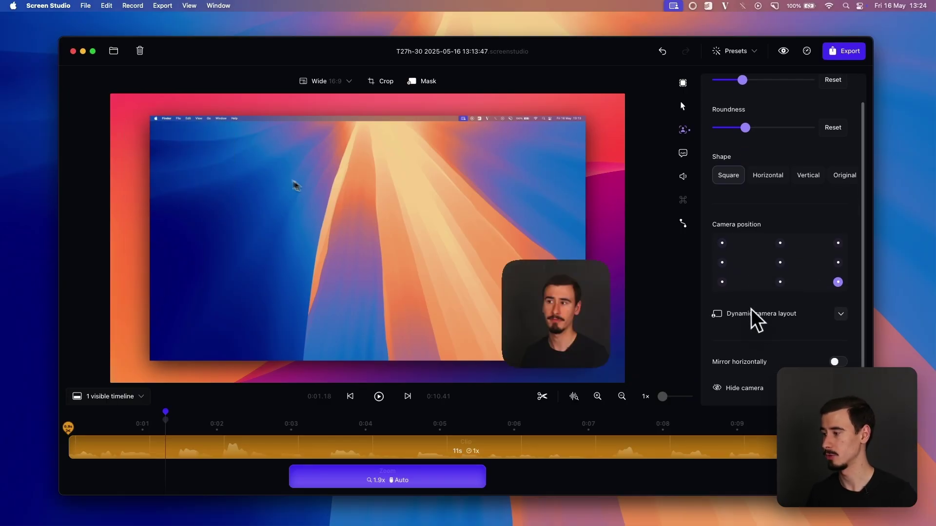
pyautogui.click(839, 314)
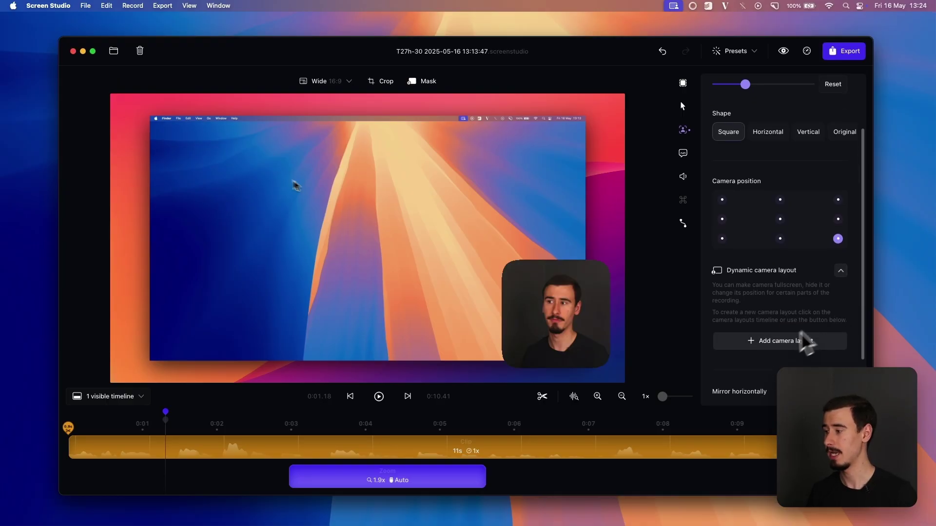
# Add a Fullscreen camera layout, shift it slightly later on the timeline, and preview it
pyautogui.click(785, 340)
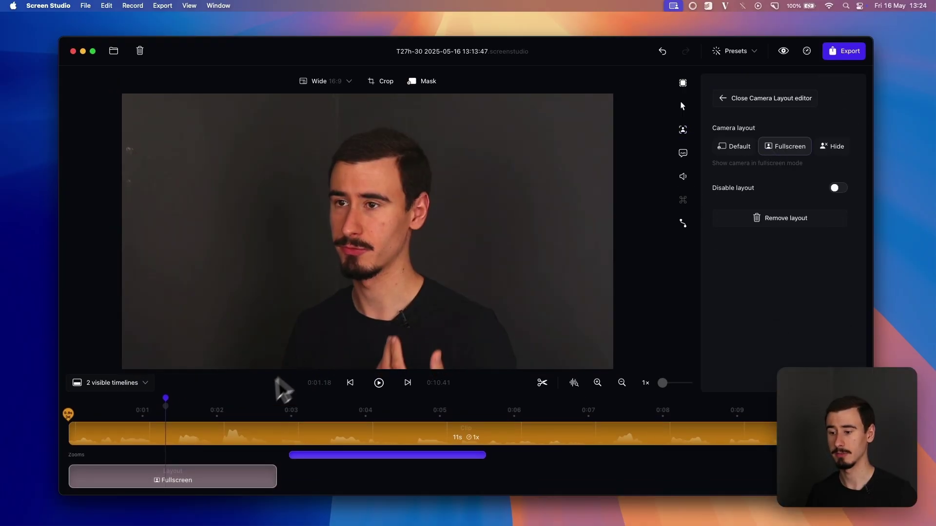
pyautogui.moveTo(229, 489); pyautogui.dragTo(265, 476)
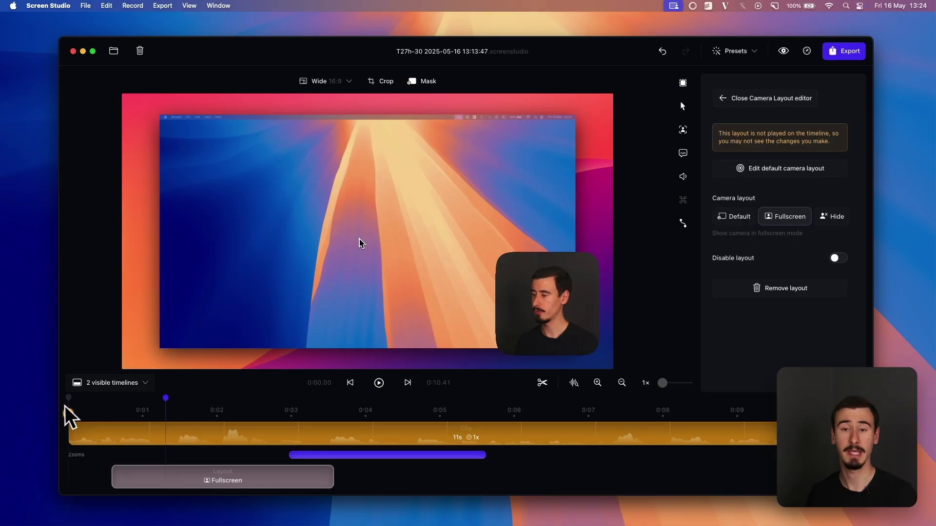
pyautogui.press('space')
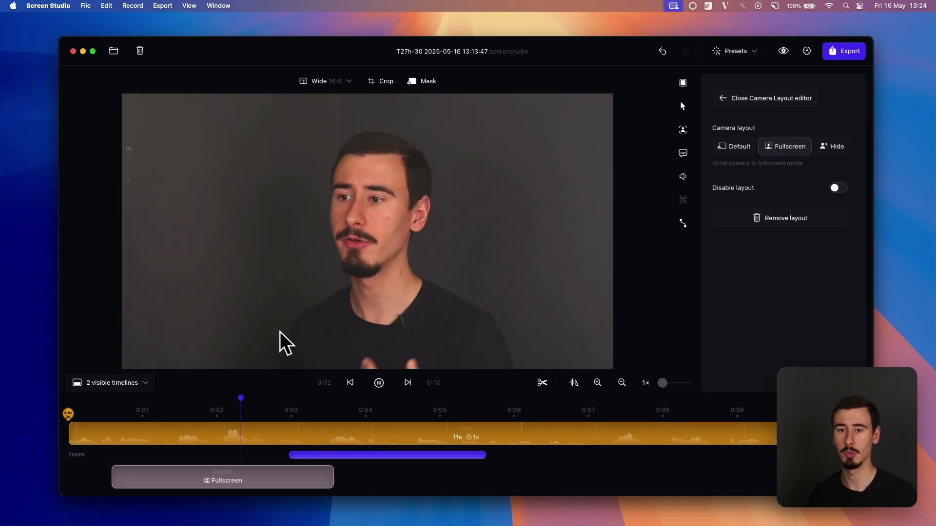
pyautogui.press('space')
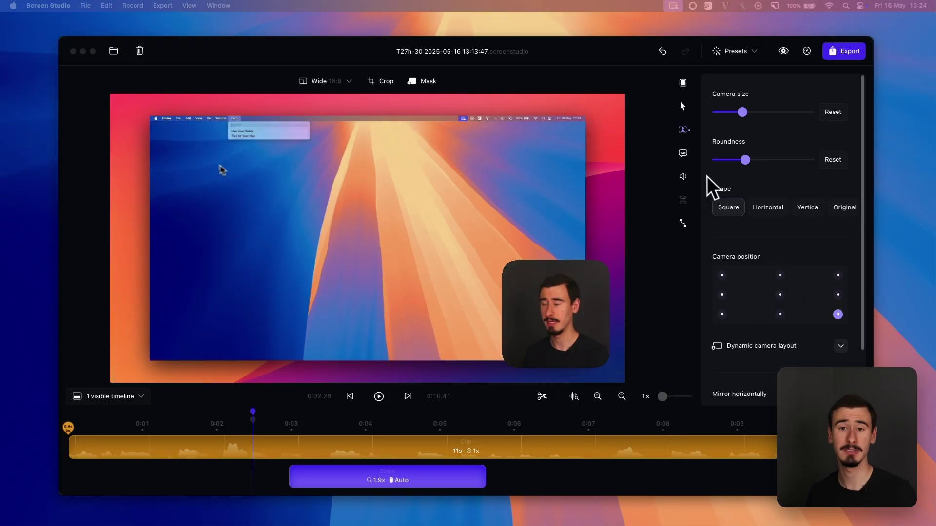
# Enlarge the recorded cursor with the Cursor size slider and choose the white filled arrow style
pyautogui.click(680, 107)
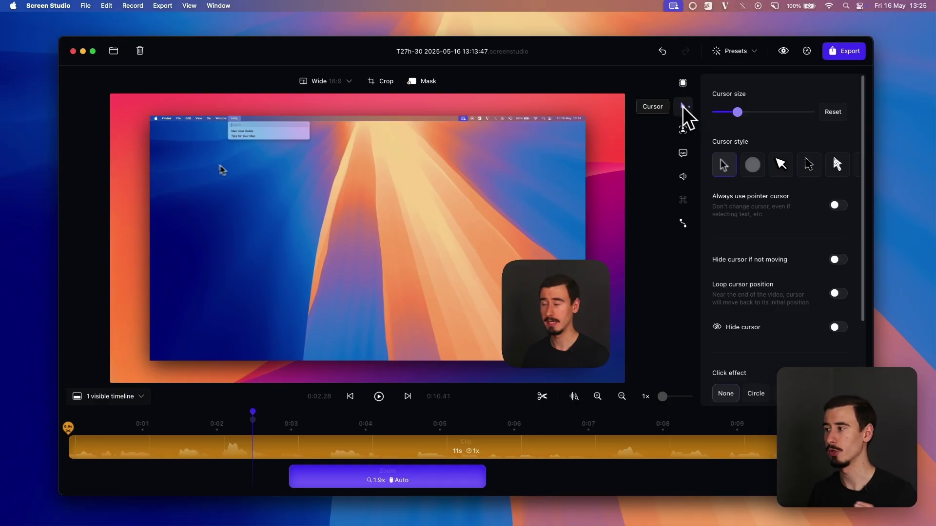
pyautogui.moveTo(737, 112); pyautogui.dragTo(783, 112)
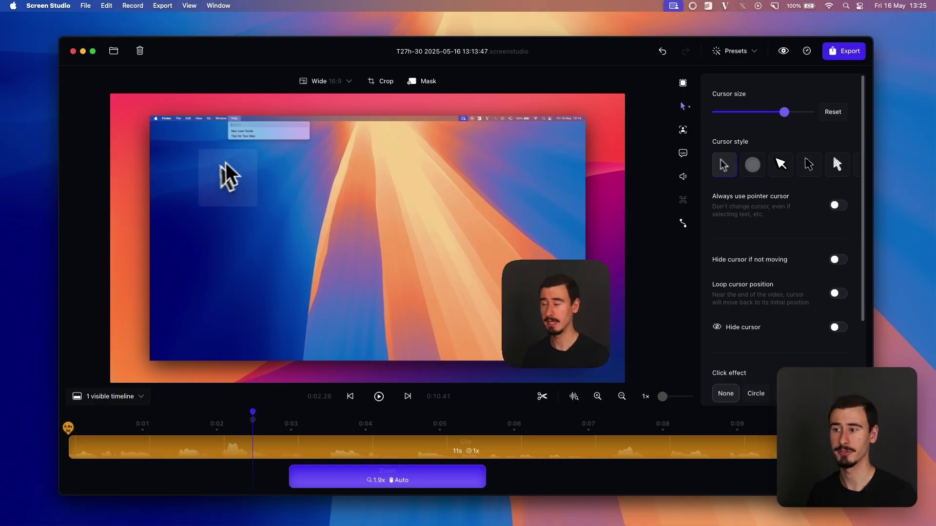
pyautogui.click(806, 171)
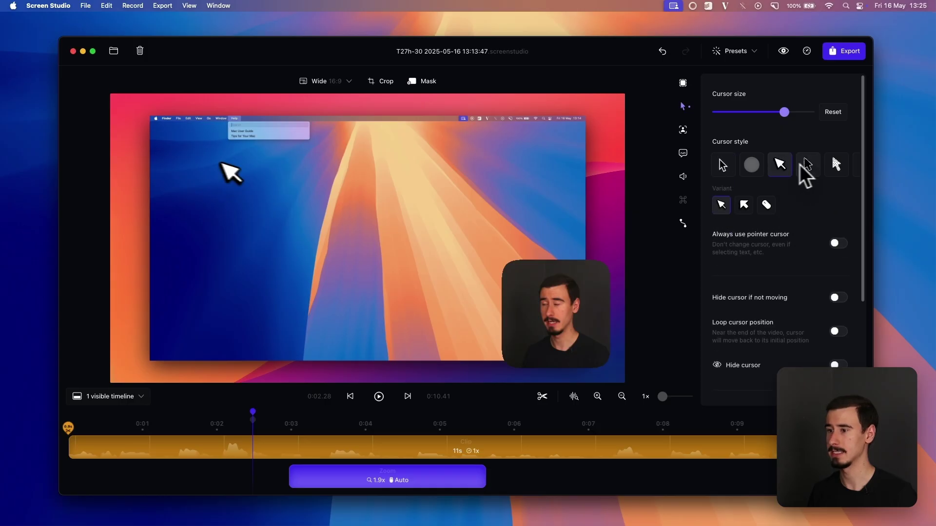
pyautogui.click(832, 168)
pyautogui.click(803, 170)
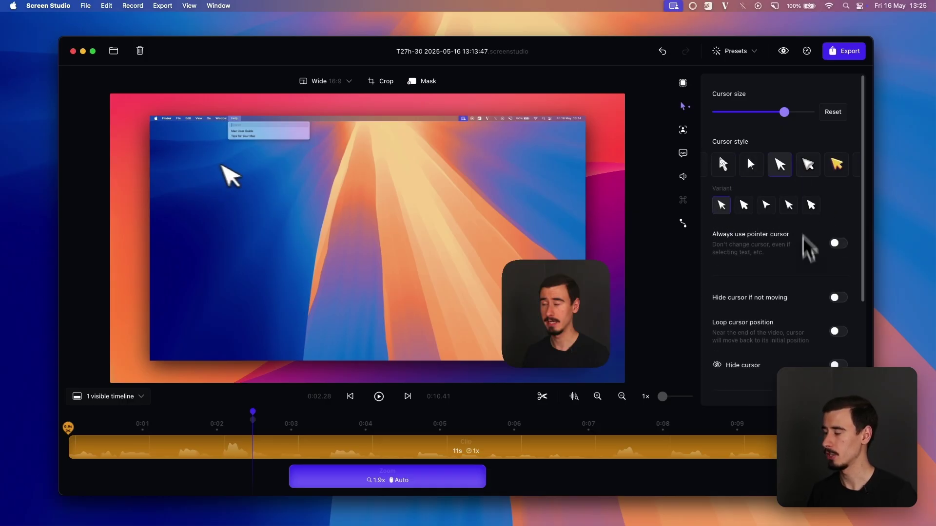
pyautogui.scroll(-5, 807, 282)
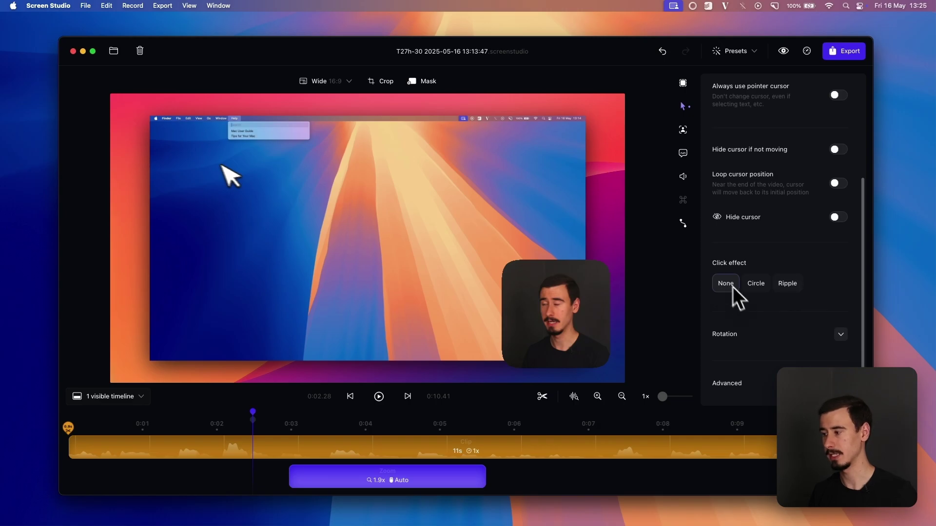
pyautogui.scroll(5, 774, 376)
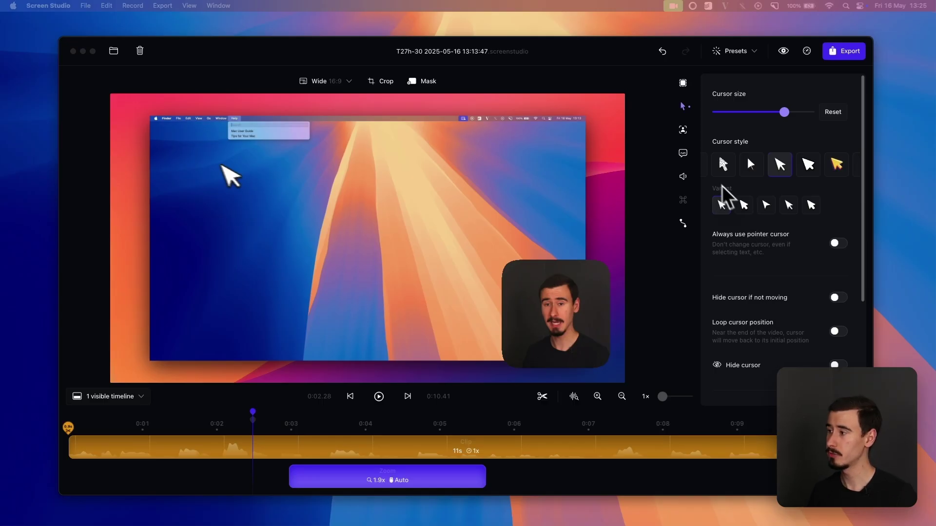
# Generate a transcript of the recording's speech as captions with the Small AI model
pyautogui.click(683, 153)
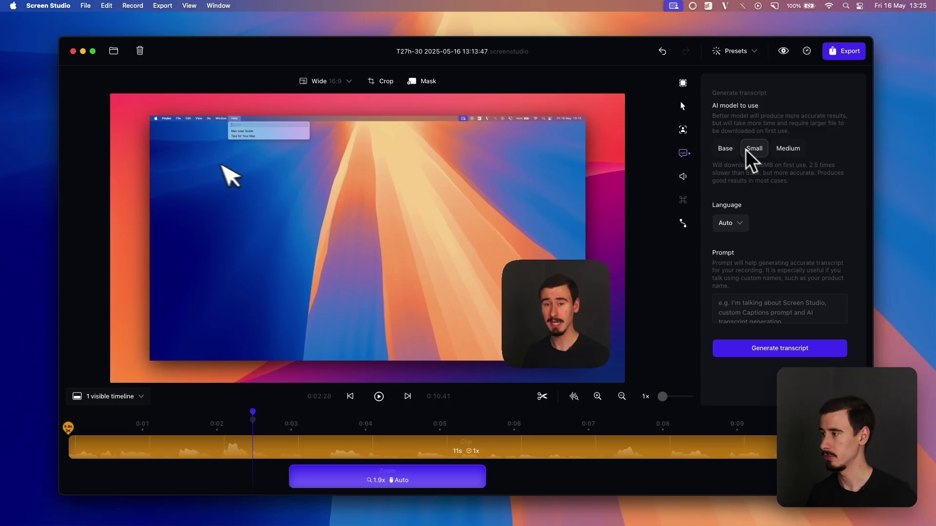
pyautogui.click(772, 352)
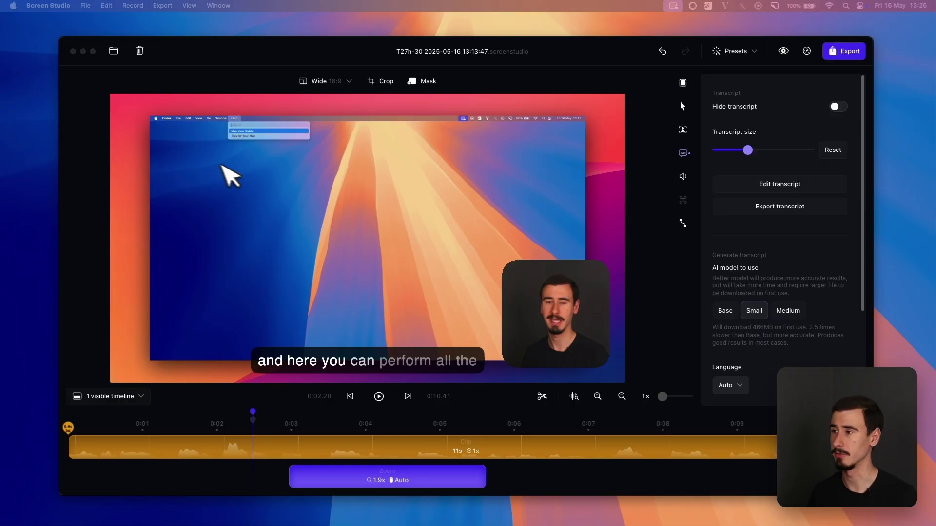
# Add a Sensitive data mask and drag it onto the recorded window's top-left corner
pyautogui.click(428, 91)
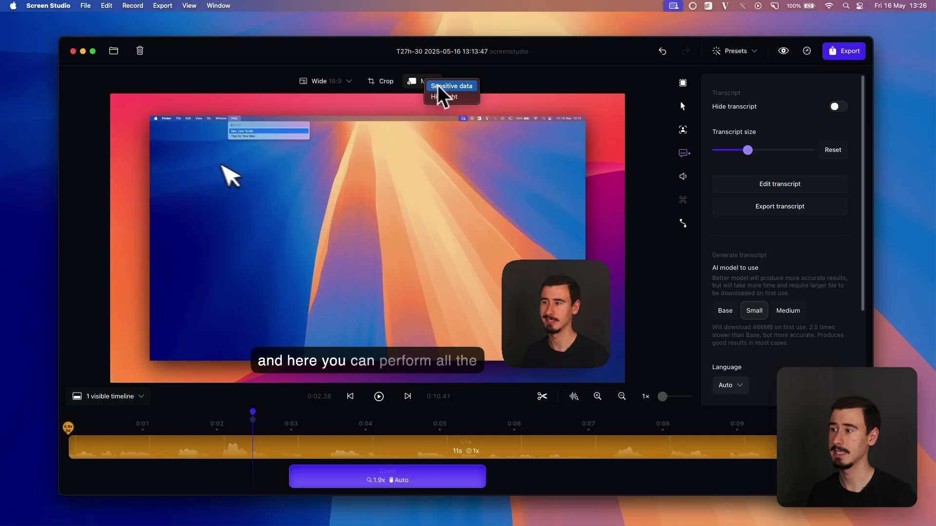
pyautogui.click(438, 88)
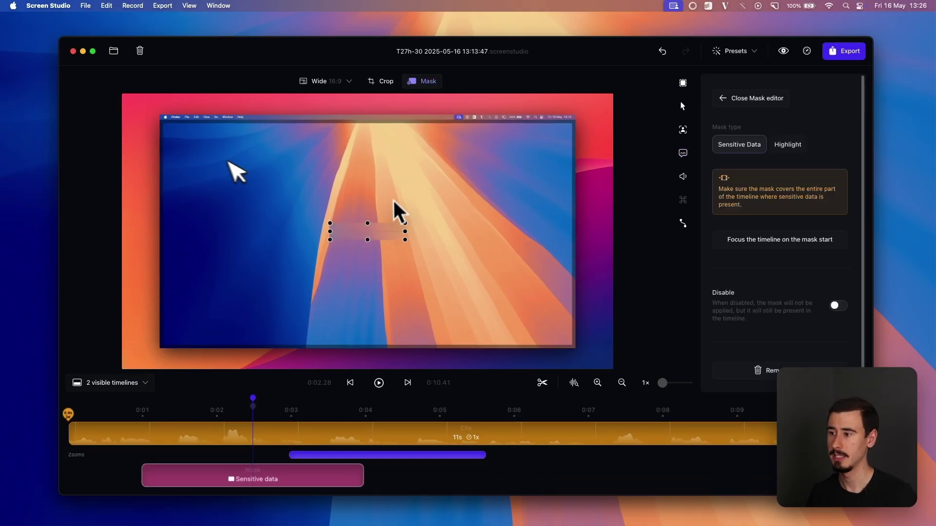
pyautogui.moveTo(367, 240); pyautogui.dragTo(339, 310)
pyautogui.moveTo(292, 253); pyautogui.dragTo(239, 201)
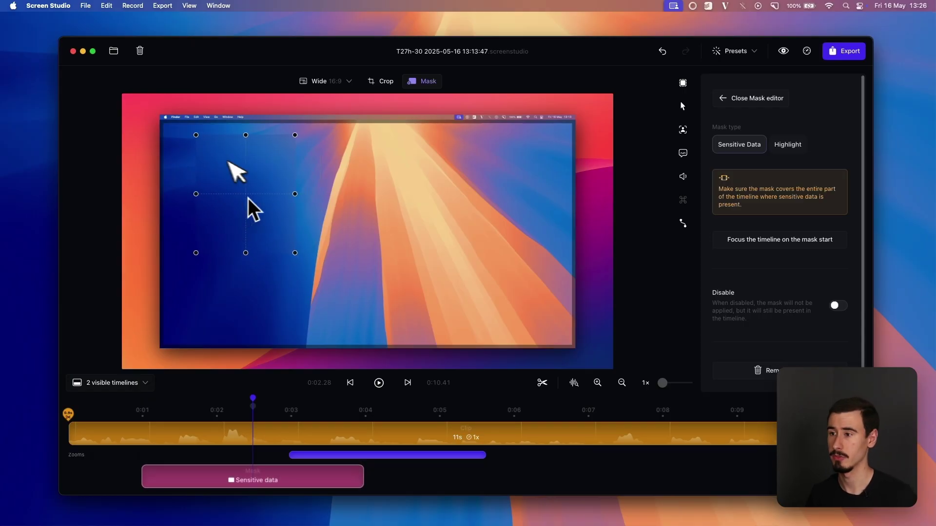
pyautogui.moveTo(254, 200); pyautogui.dragTo(210, 170)
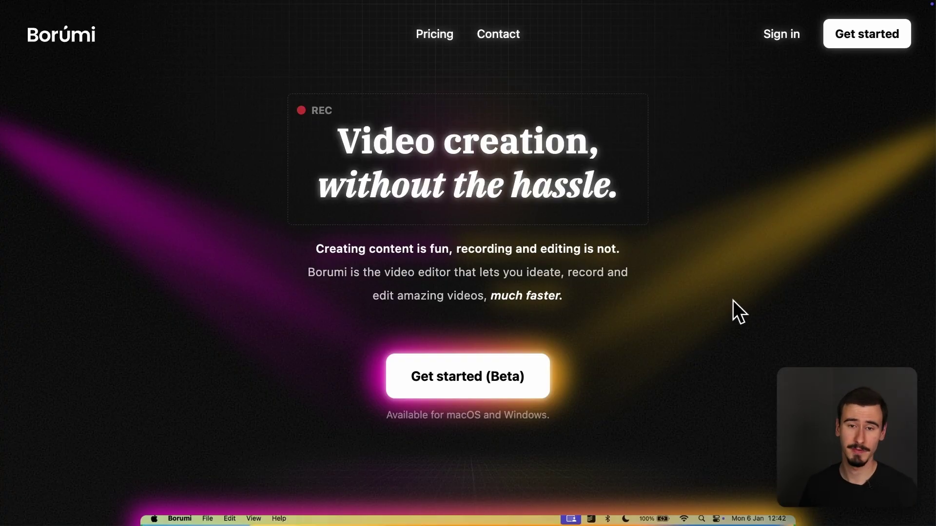
# Scroll the Borumi homepage down to the recorder demo video
pyautogui.scroll(-5, 733, 300)
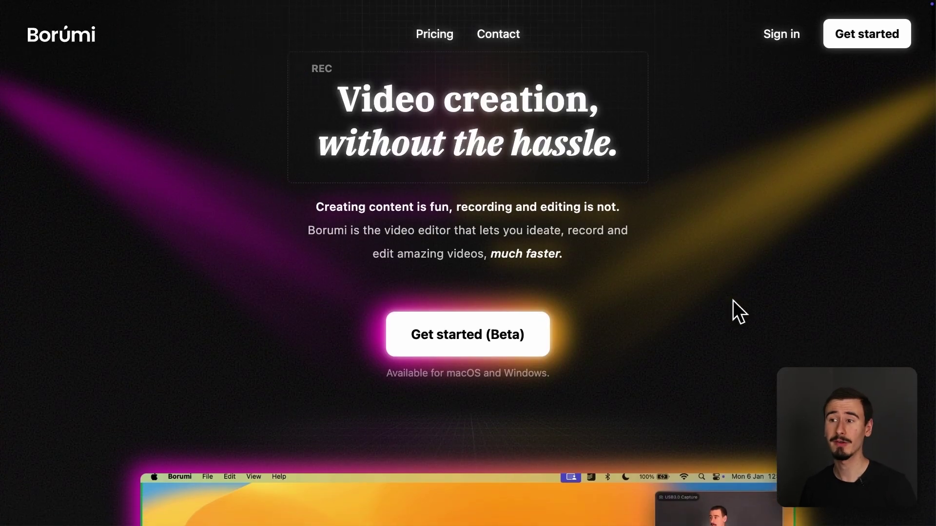
pyautogui.scroll(-8, 733, 301)
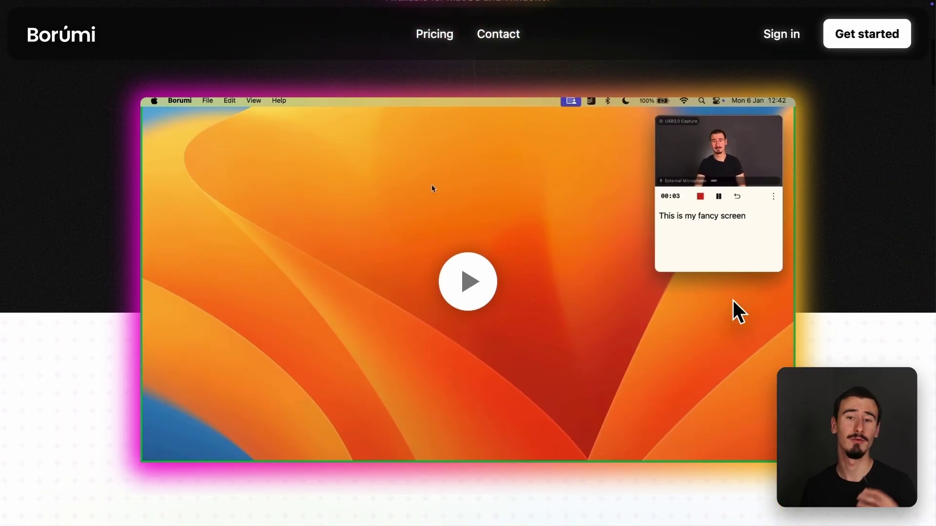